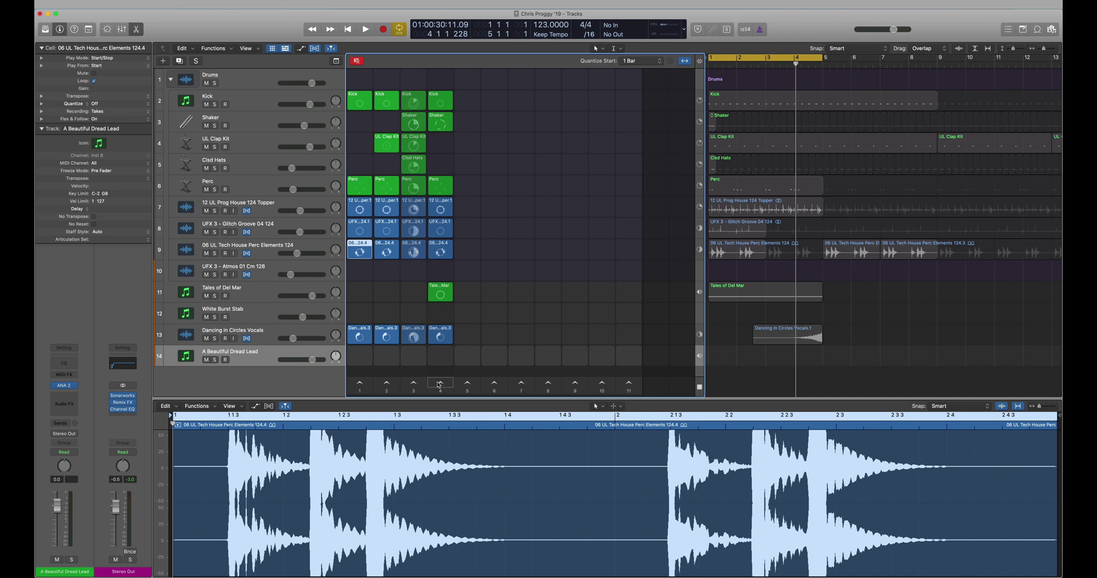
Step: Launch Live Loops scenes 4, 3 and 2 in turn, then stop playback
{"action": "left_click", "coordinate": [439, 383]}
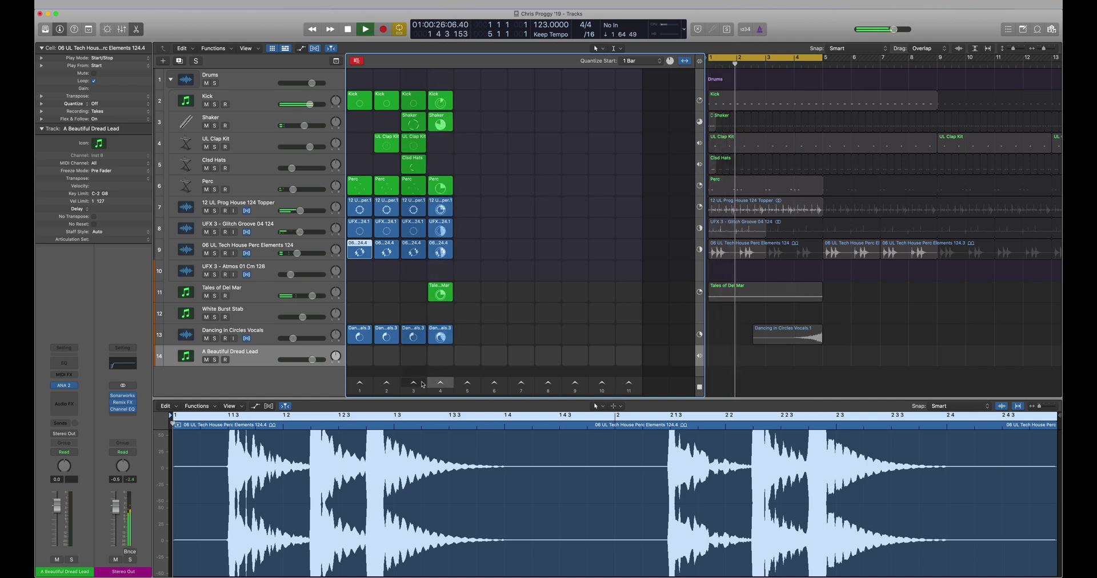
{"action": "left_click", "coordinate": [415, 384]}
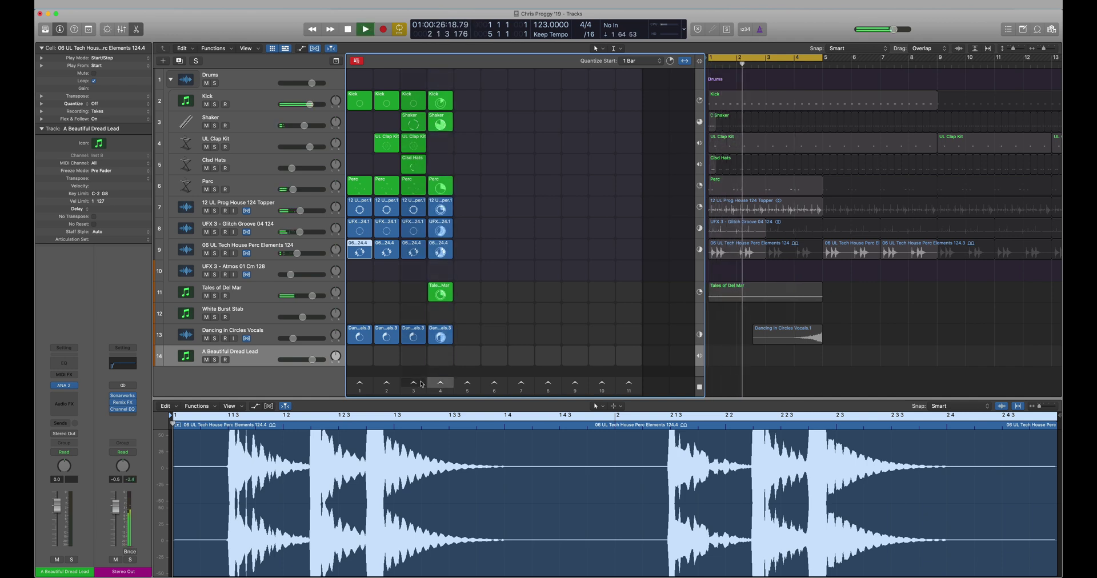
{"action": "left_click", "coordinate": [386, 384]}
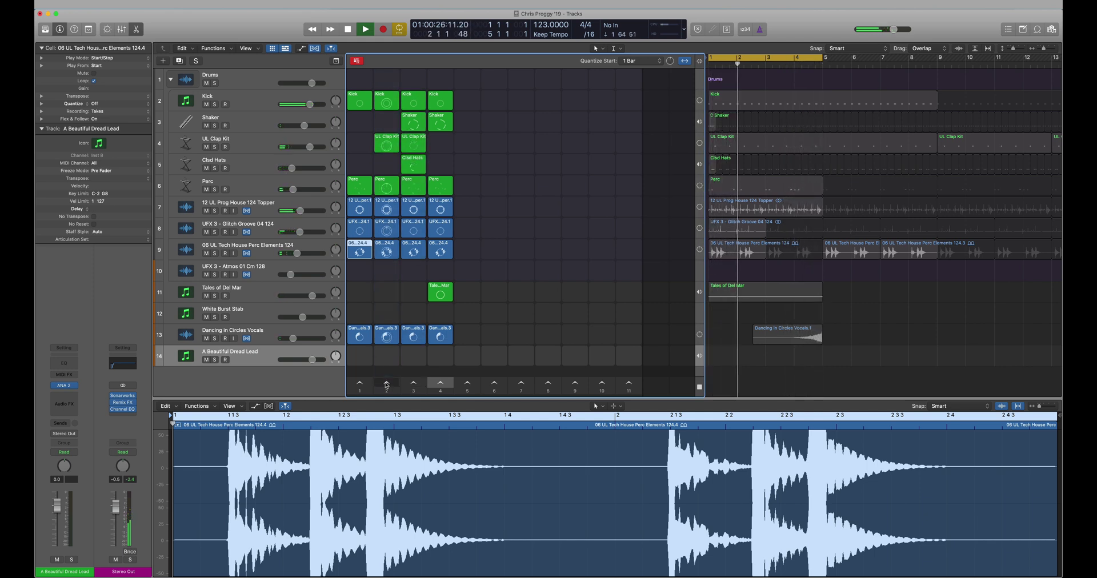
{"action": "key", "text": "space"}
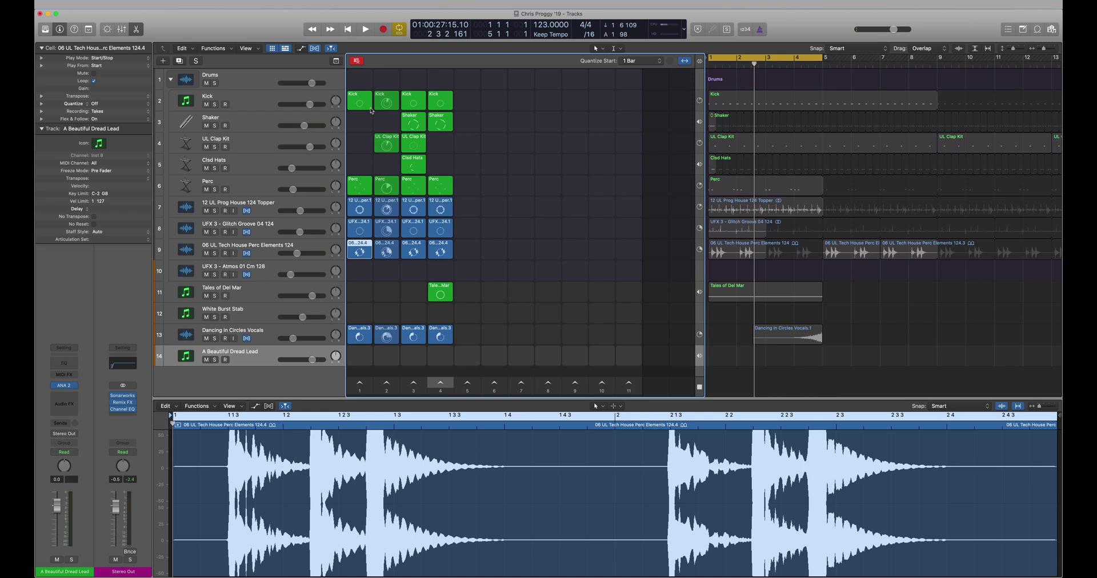
Step: Open the Kick cell in column 2 and the Topper audio cell in column 1
{"action": "left_click", "coordinate": [382, 97]}
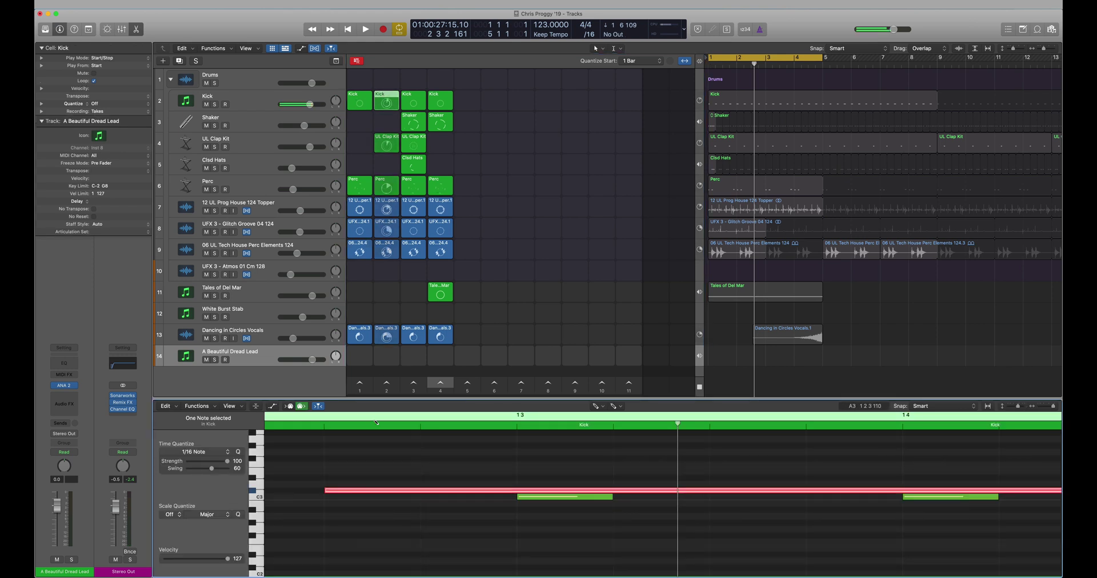
{"action": "left_click", "coordinate": [360, 207]}
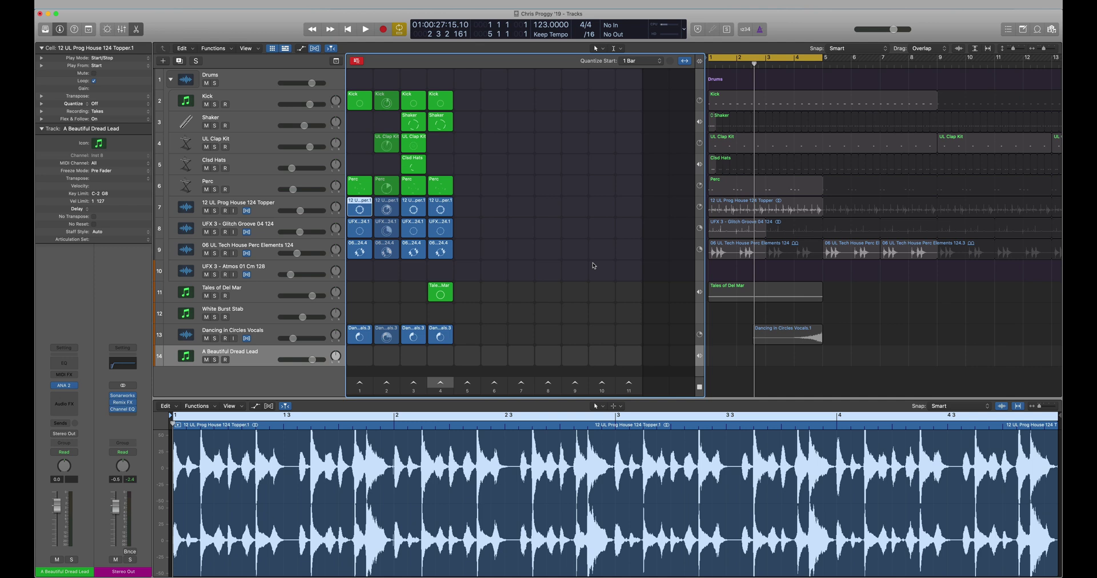
{"action": "mouse_move", "coordinate": [415, 227]}
Step: Open Remix FX on the Stereo Out, then set the left pad to Reverb and the right to Wobble
{"action": "left_click", "coordinate": [121, 403]}
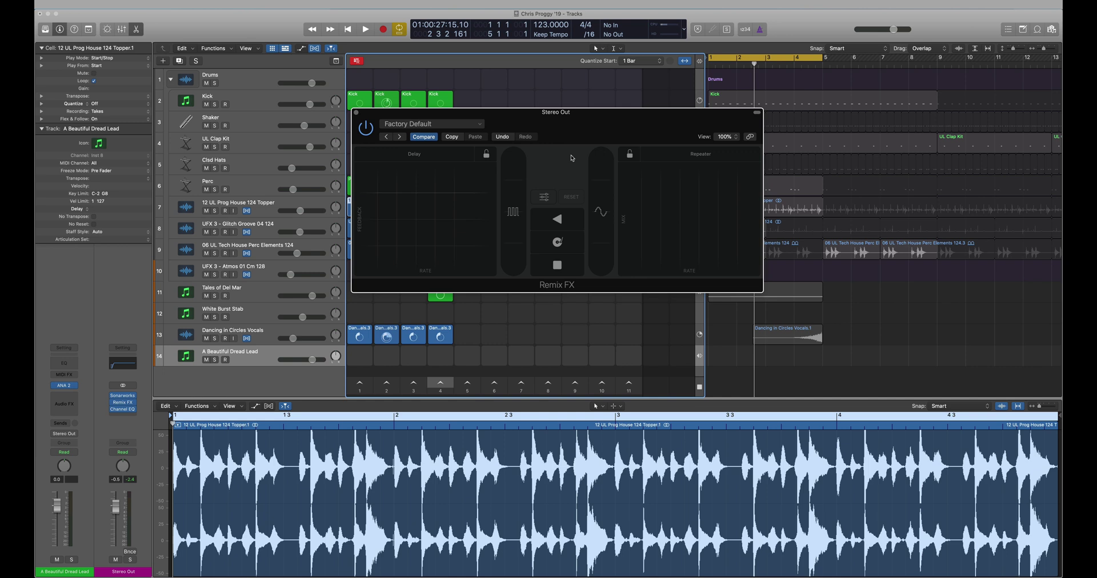
{"action": "mouse_move", "coordinate": [502, 241]}
{"action": "left_mouse_down"}
{"action": "mouse_move", "coordinate": [505, 220]}
{"action": "mouse_move", "coordinate": [537, 279]}
{"action": "mouse_move", "coordinate": [488, 242]}
{"action": "mouse_move", "coordinate": [517, 220]}
{"action": "mouse_move", "coordinate": [517, 257]}
{"action": "mouse_move", "coordinate": [510, 240]}
{"action": "left_mouse_up"}
{"action": "left_click", "coordinate": [501, 184]}
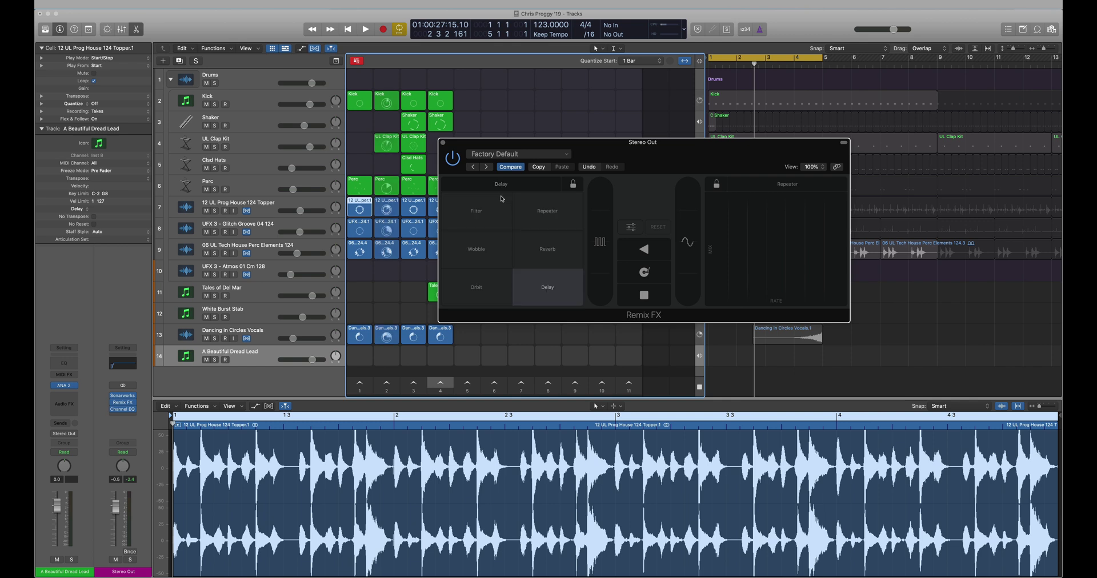
{"action": "left_click", "coordinate": [502, 199]}
{"action": "left_click", "coordinate": [503, 184]}
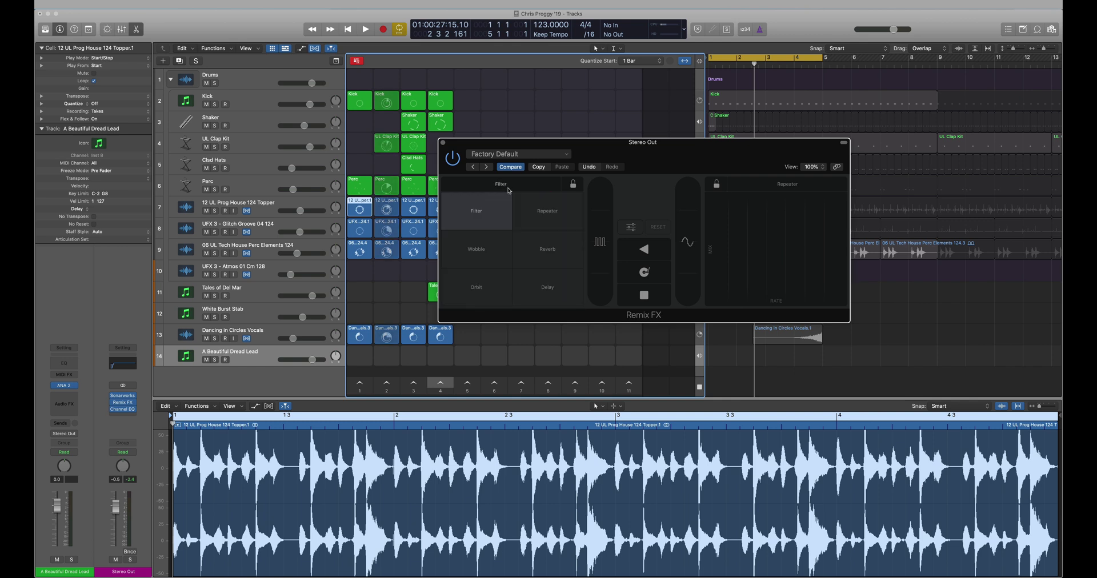
{"action": "left_click", "coordinate": [547, 249]}
{"action": "left_click", "coordinate": [807, 195]}
{"action": "left_click", "coordinate": [789, 184]}
{"action": "left_click", "coordinate": [755, 251]}
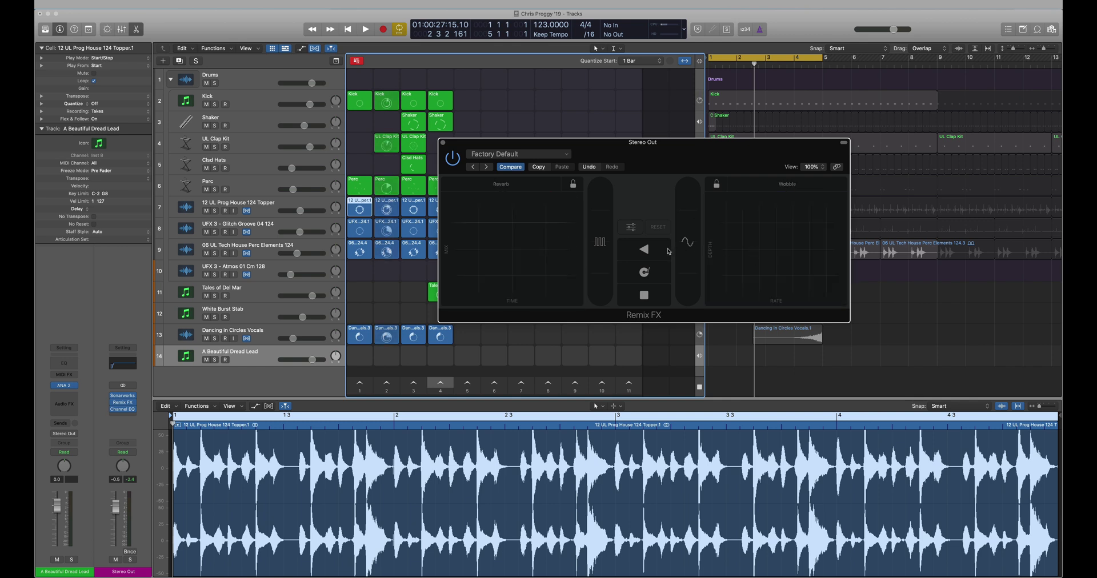
Step: Set the reverb colour to Bright in the Remix FX settings and close the window
{"action": "left_click", "coordinate": [628, 227]}
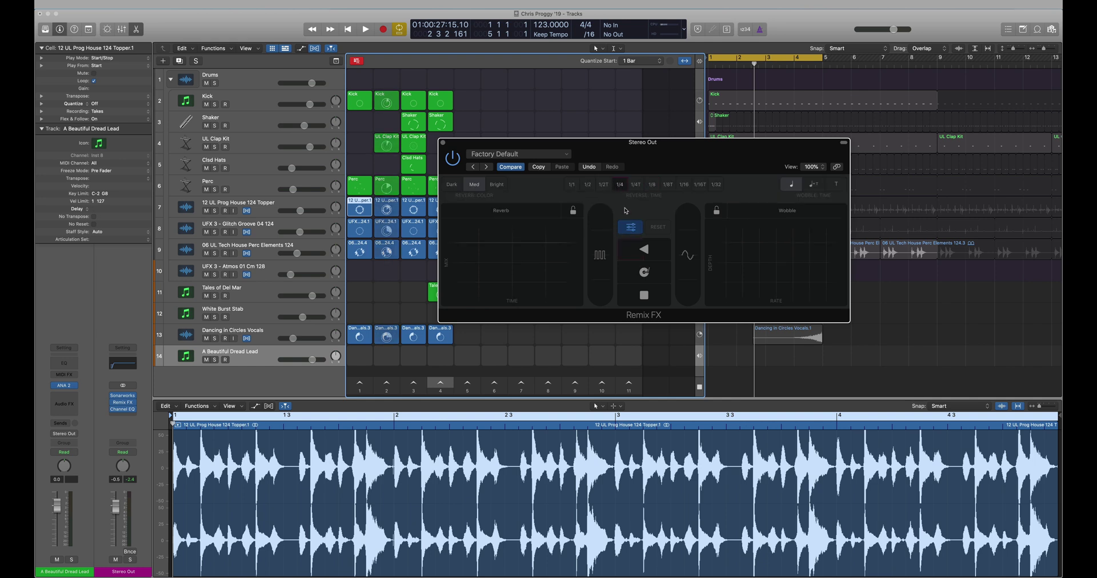
{"action": "left_click", "coordinate": [504, 187]}
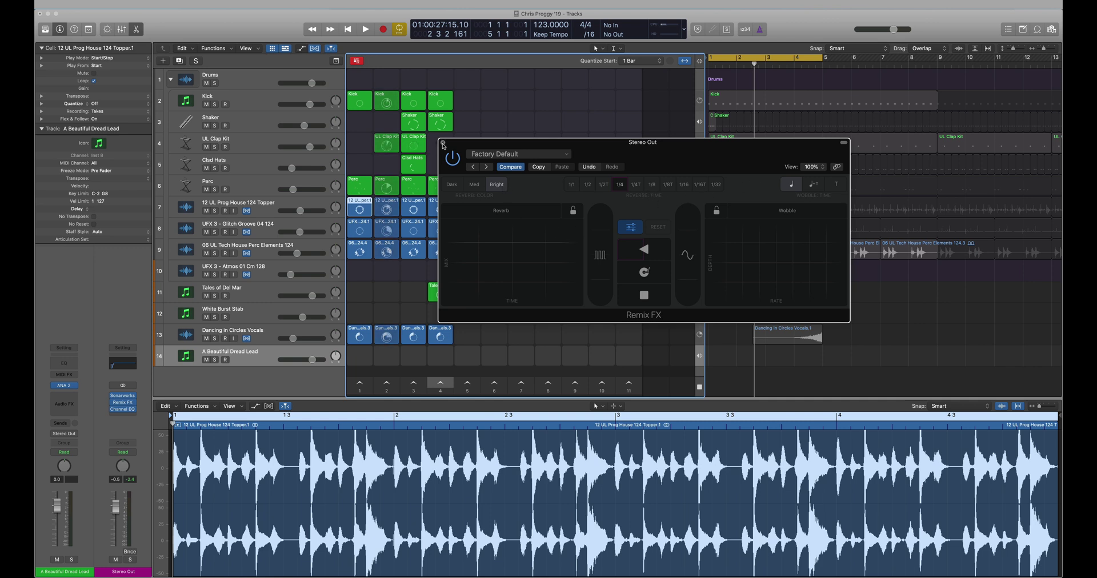
{"action": "left_click", "coordinate": [443, 144]}
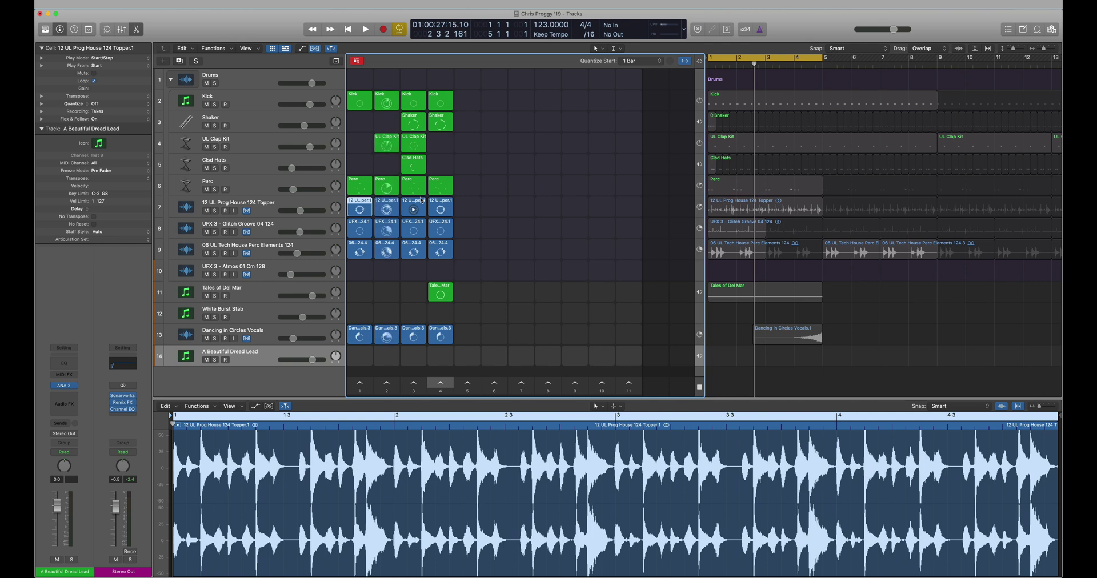
Step: Open track 14's Steinway Piano 2 Sampler and toggle its Mod Matrix and Modulators sections
{"action": "left_click", "coordinate": [253, 360]}
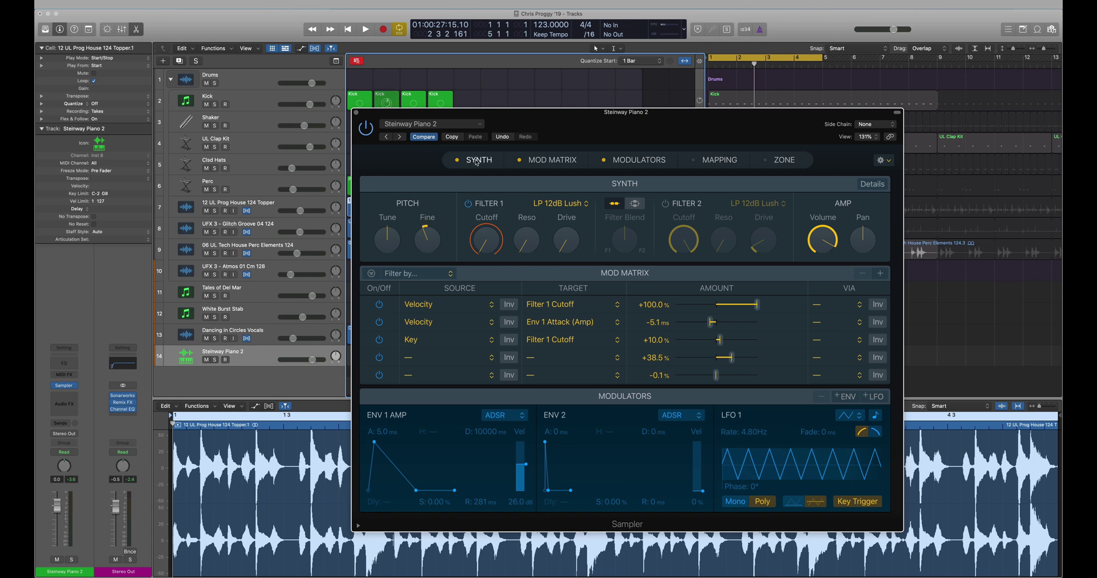
{"action": "left_click", "coordinate": [518, 160]}
{"action": "left_click", "coordinate": [518, 160]}
{"action": "left_click", "coordinate": [604, 160]}
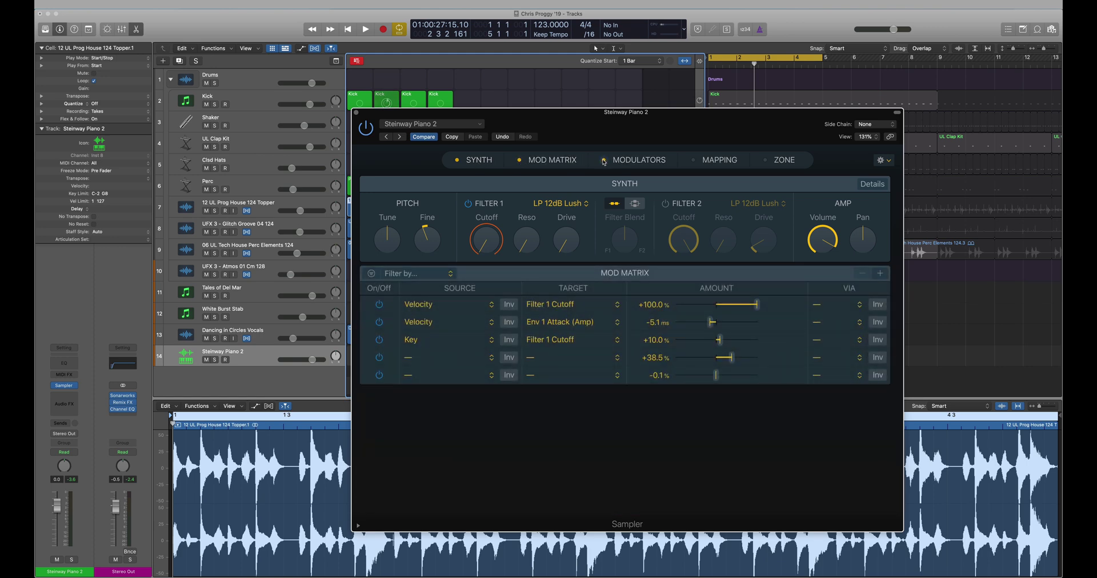
{"action": "left_click", "coordinate": [604, 160]}
{"action": "left_click", "coordinate": [517, 160]}
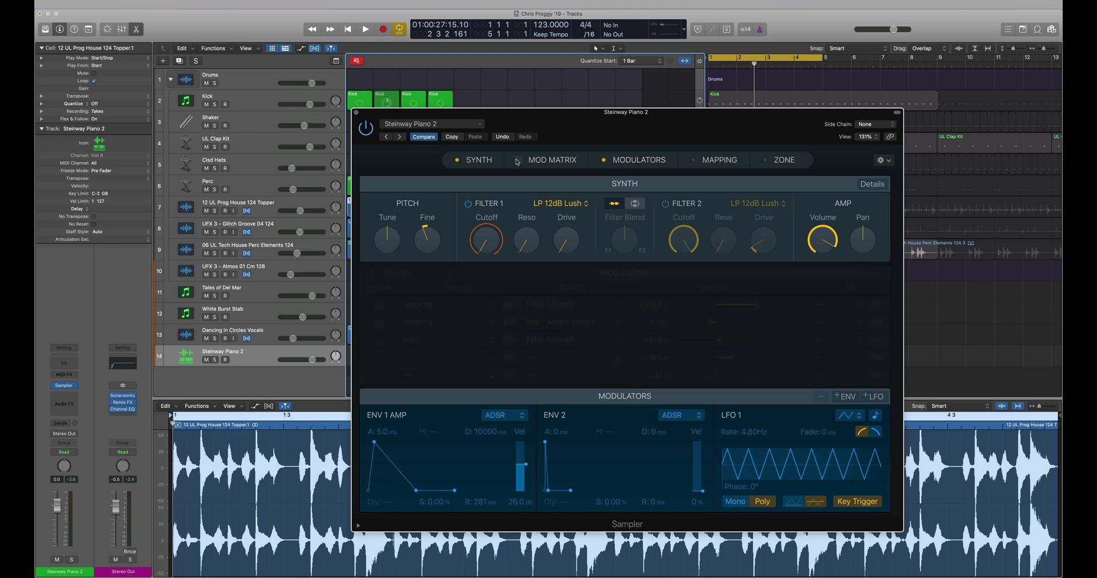
{"action": "left_click", "coordinate": [518, 161]}
Step: In Mapping, select zones 4–7 and Zone 15 copy 1, audition it in Zone view, return to Synth
{"action": "left_click", "coordinate": [694, 161]}
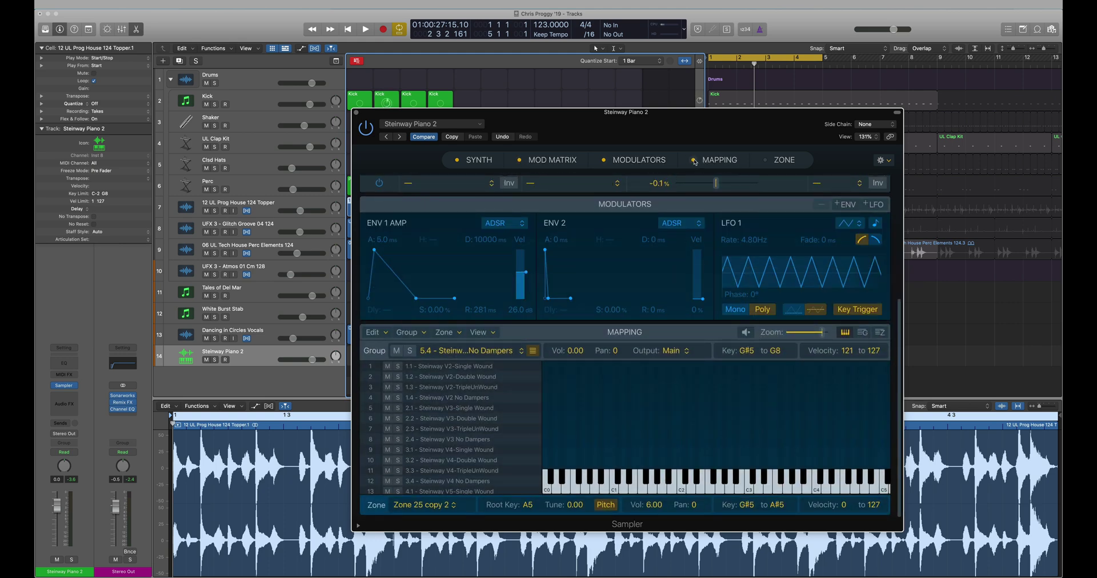
{"action": "left_click_drag", "start_coordinate": [565, 490], "coordinate": [712, 490]}
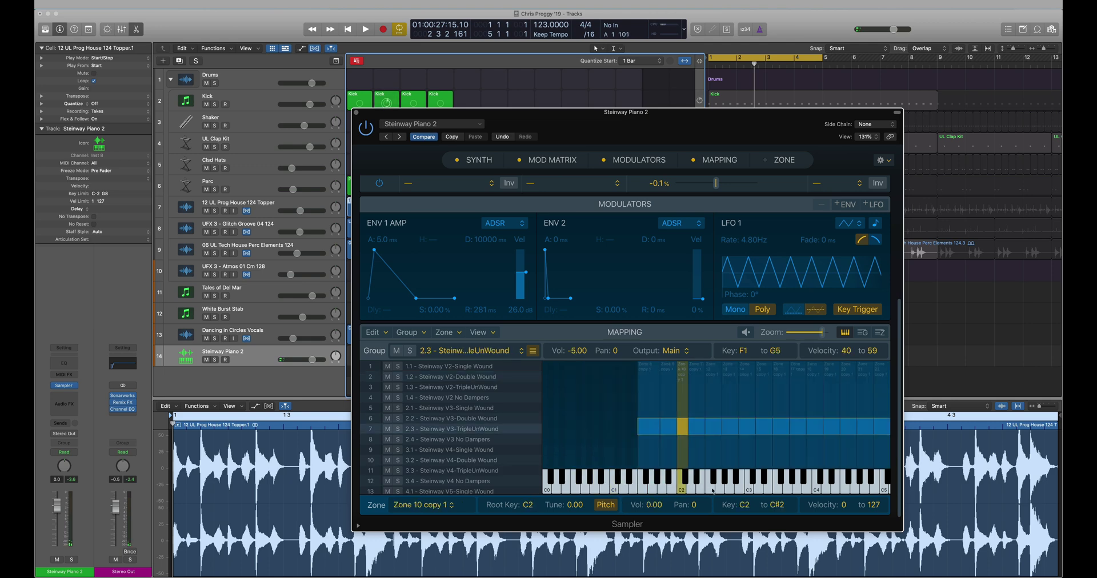
{"action": "left_click", "coordinate": [771, 487]}
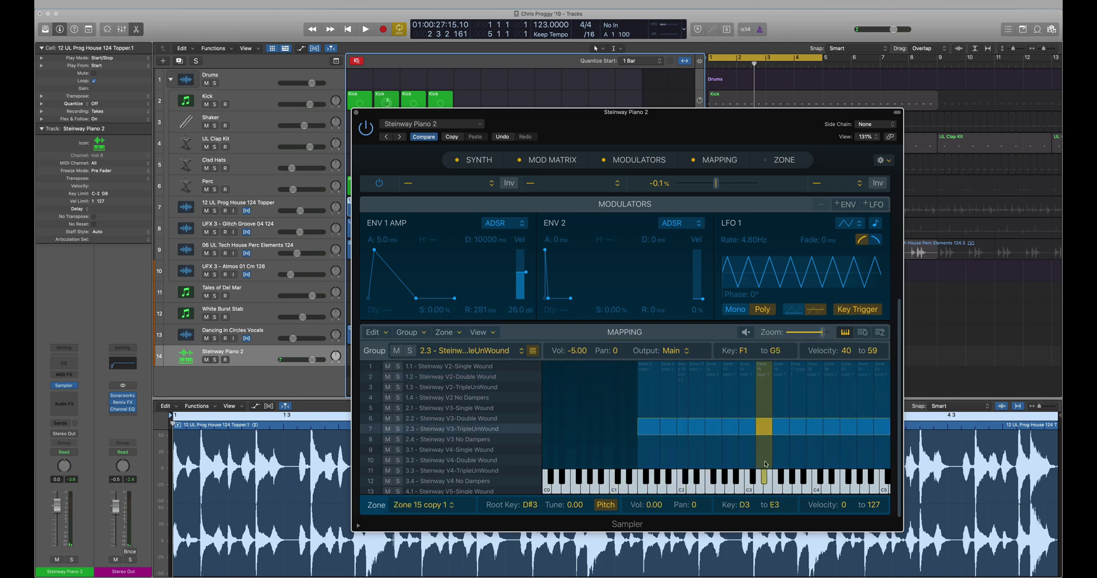
{"action": "left_click", "coordinate": [783, 160]}
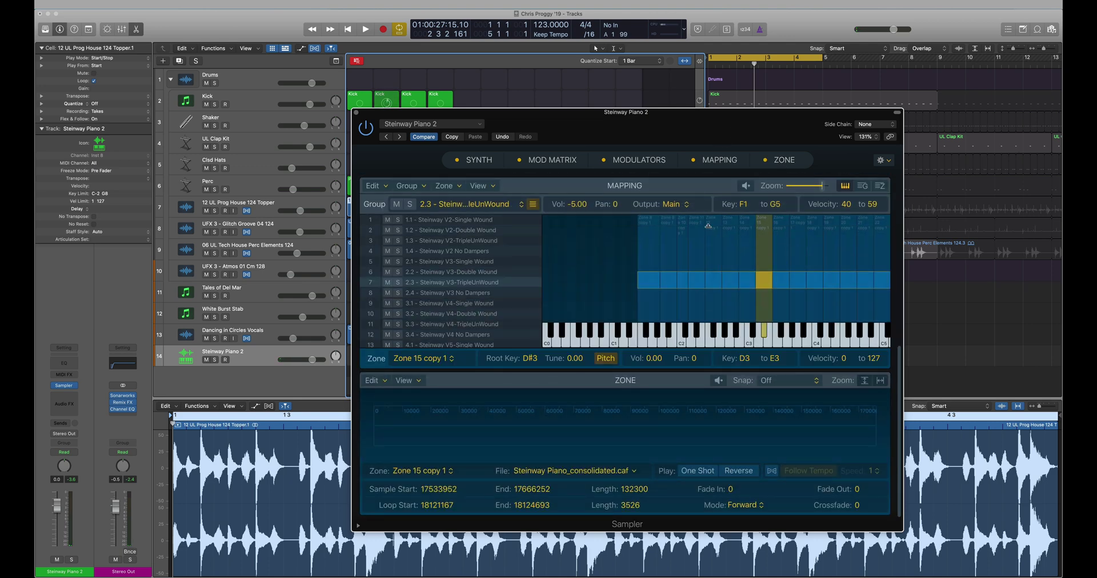
{"action": "left_click", "coordinate": [765, 333]}
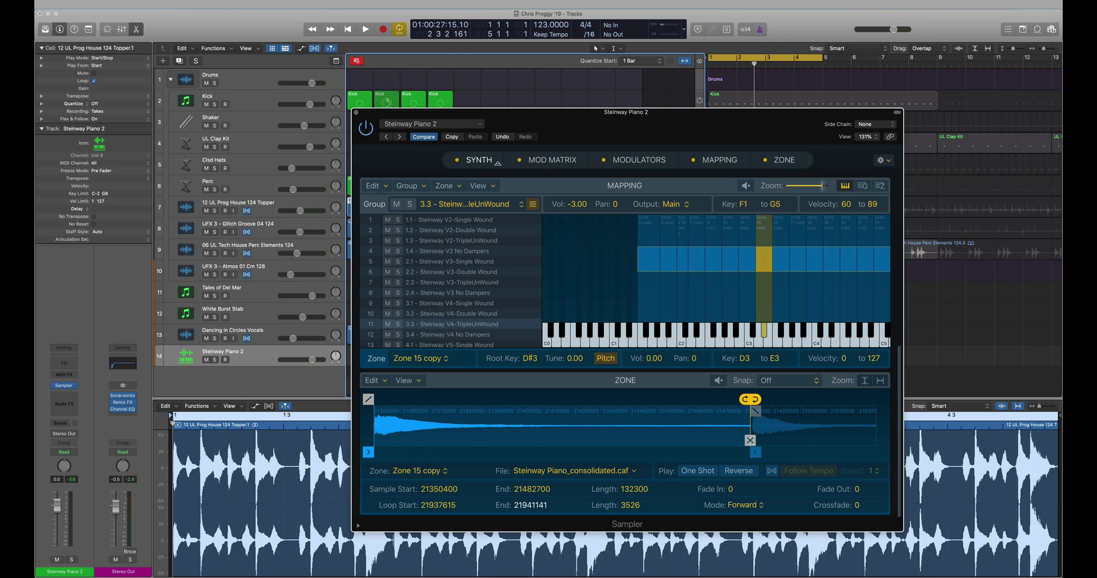
{"action": "left_click", "coordinate": [479, 160]}
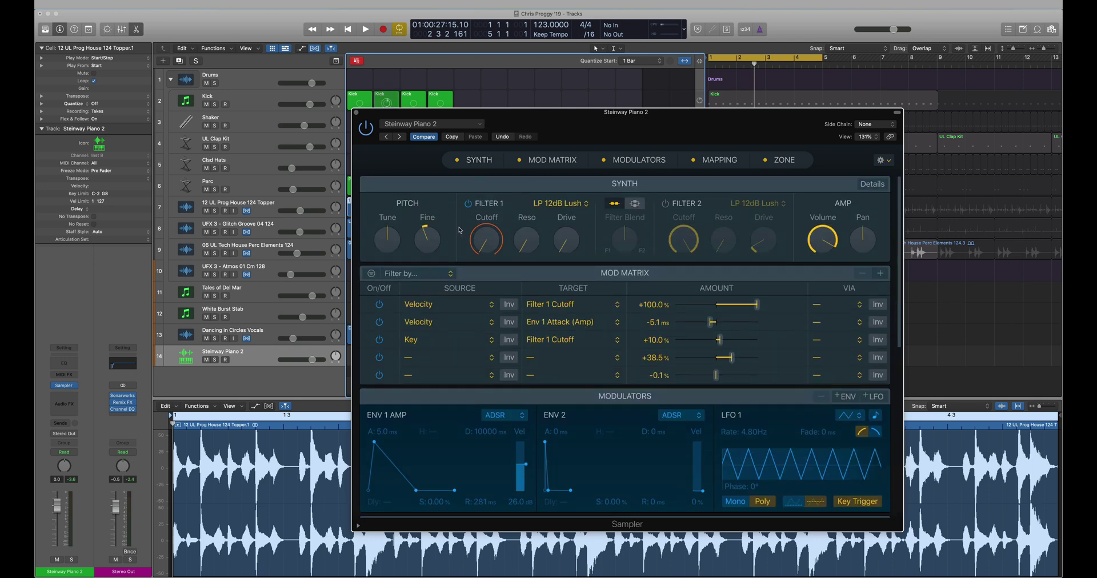
{"action": "mouse_move", "coordinate": [505, 226]}
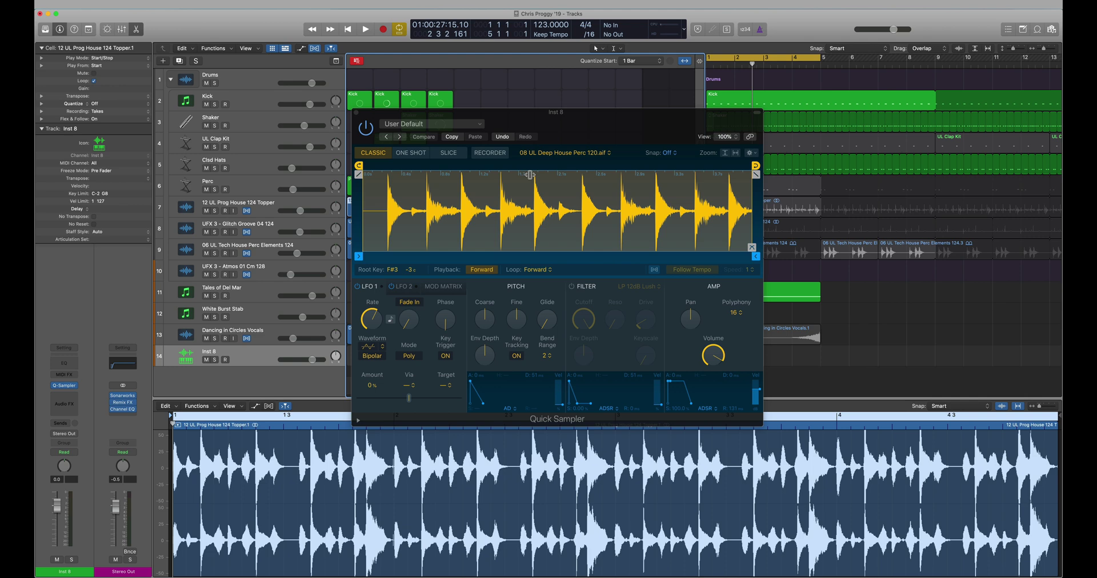
Step: Try Quick Sampler's Recorder and One Shot modes, ending back in Classic mode
{"action": "left_click", "coordinate": [483, 153]}
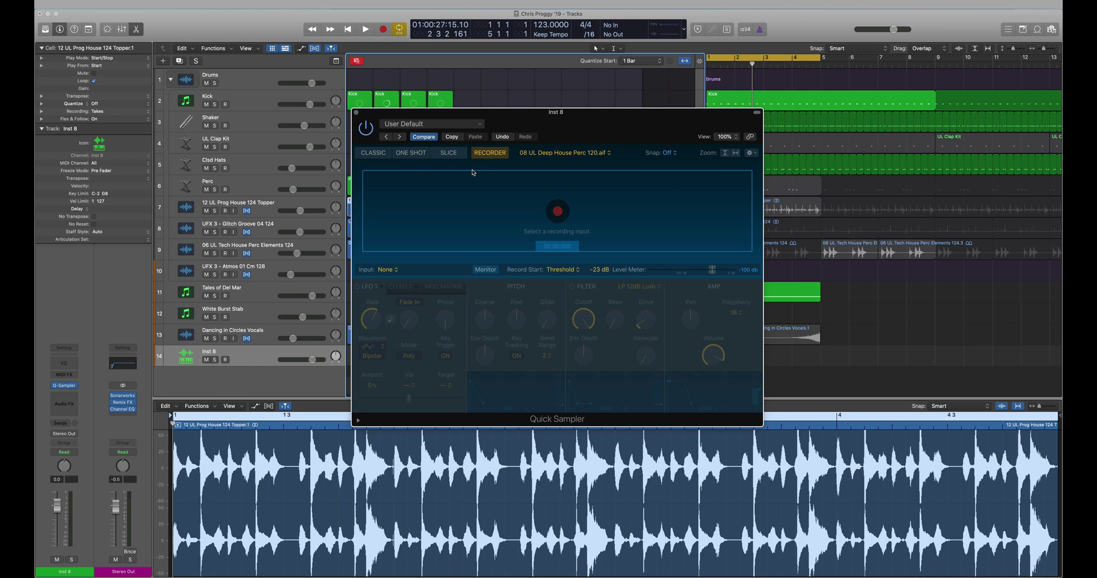
{"action": "left_click", "coordinate": [386, 154]}
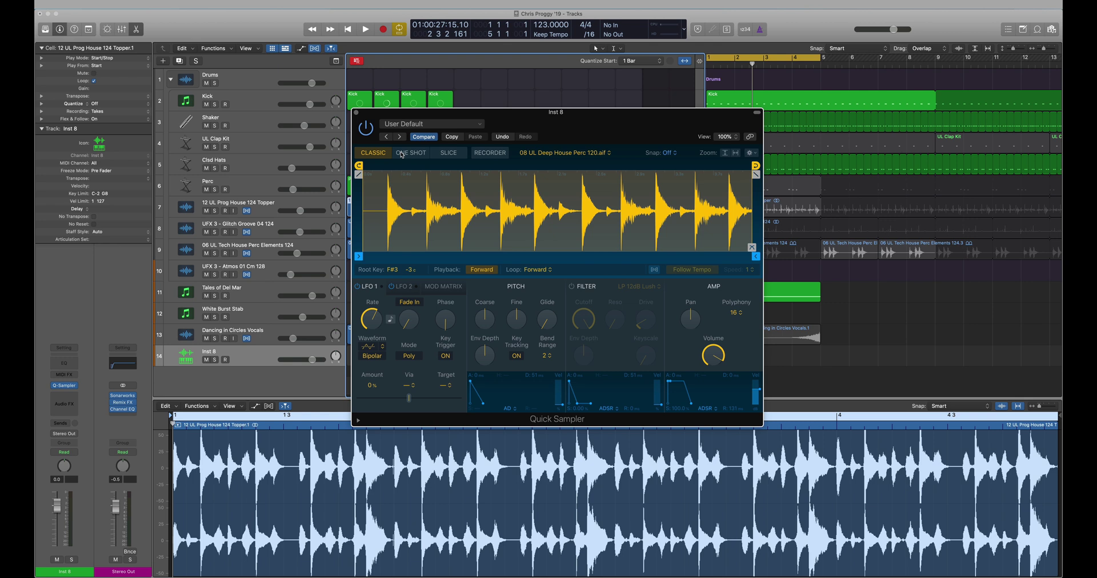
{"action": "left_click", "coordinate": [403, 154]}
{"action": "left_click", "coordinate": [382, 155]}
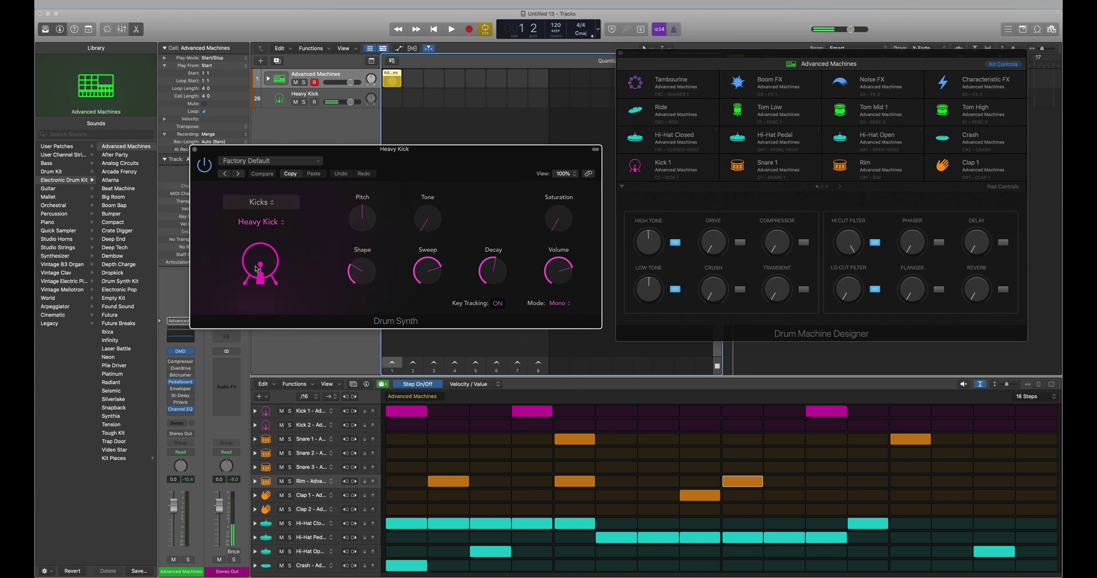
Step: Audition the Punch Kick and Air Kick, then Mechanical Clap from Snares and Claps
{"action": "left_click", "coordinate": [279, 221]}
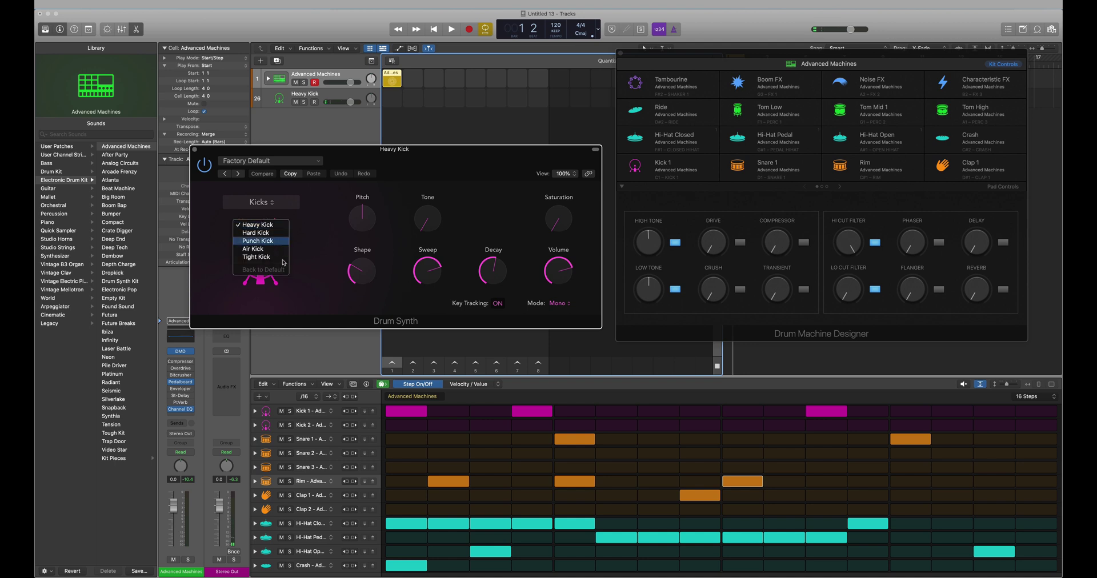
{"action": "left_click", "coordinate": [276, 242]}
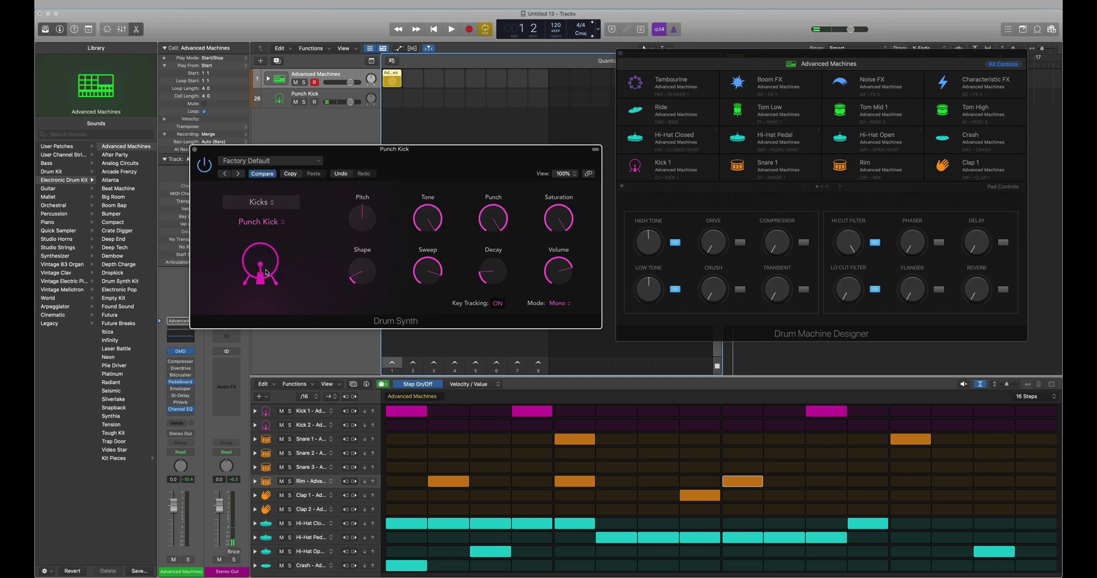
{"action": "left_click", "coordinate": [272, 221]}
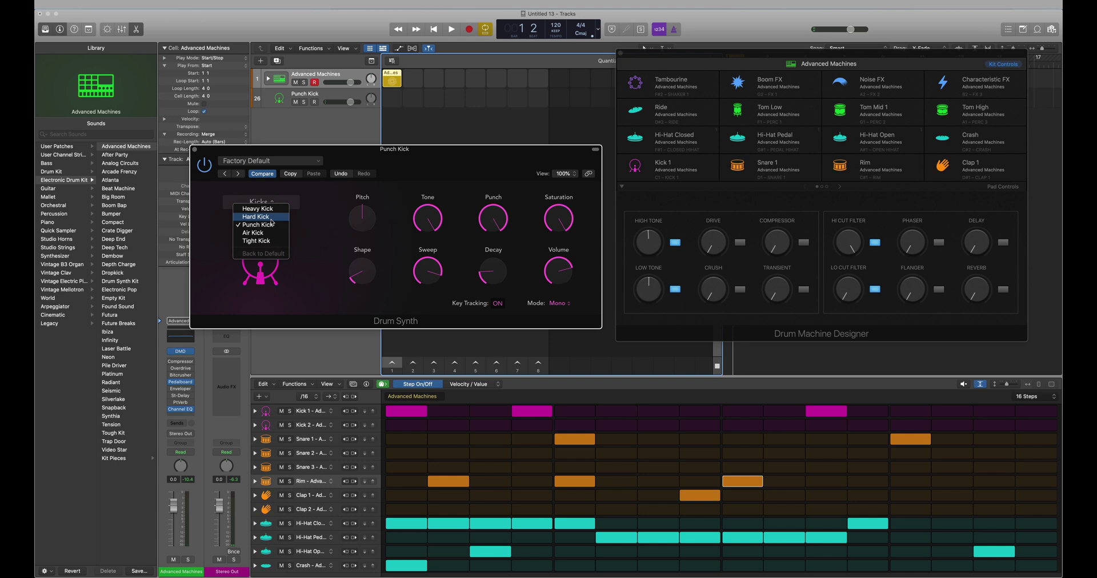
{"action": "left_click", "coordinate": [260, 233]}
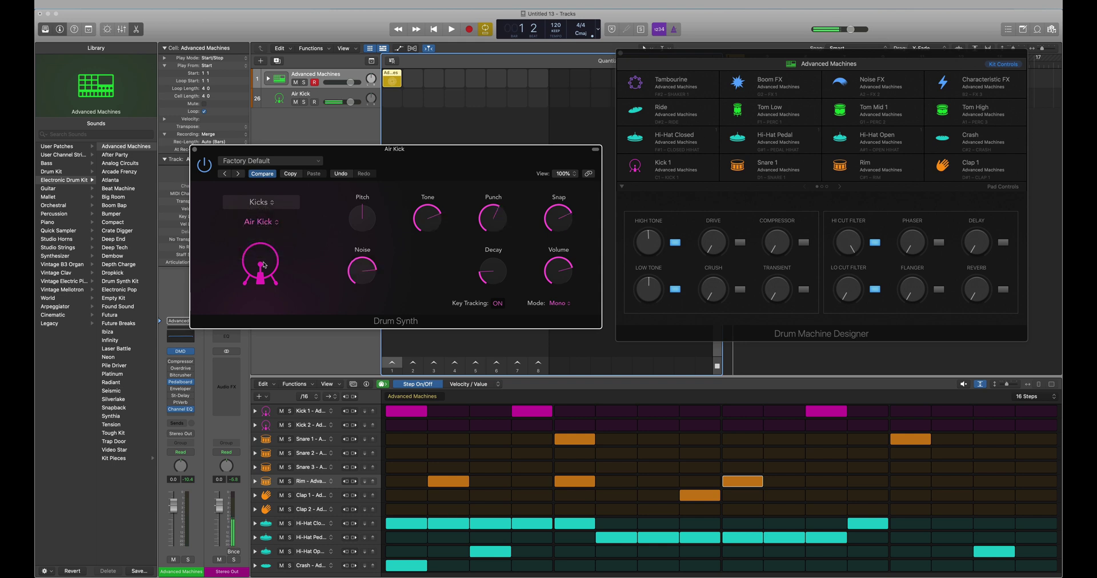
{"action": "left_click", "coordinate": [264, 202]}
{"action": "left_click", "coordinate": [272, 218]}
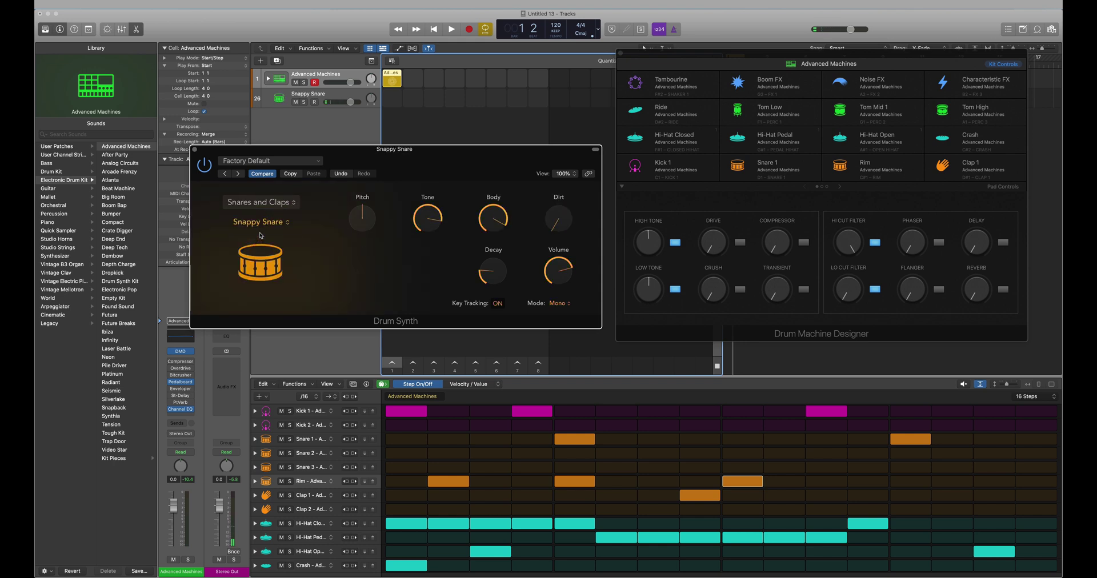
{"action": "left_click", "coordinate": [270, 223]}
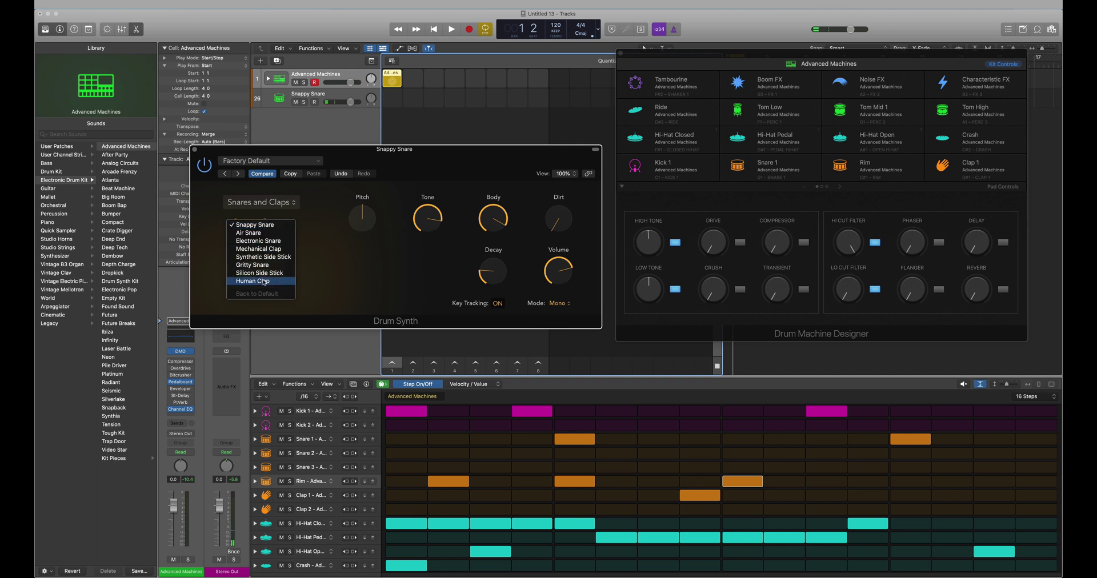
{"action": "left_click", "coordinate": [261, 249]}
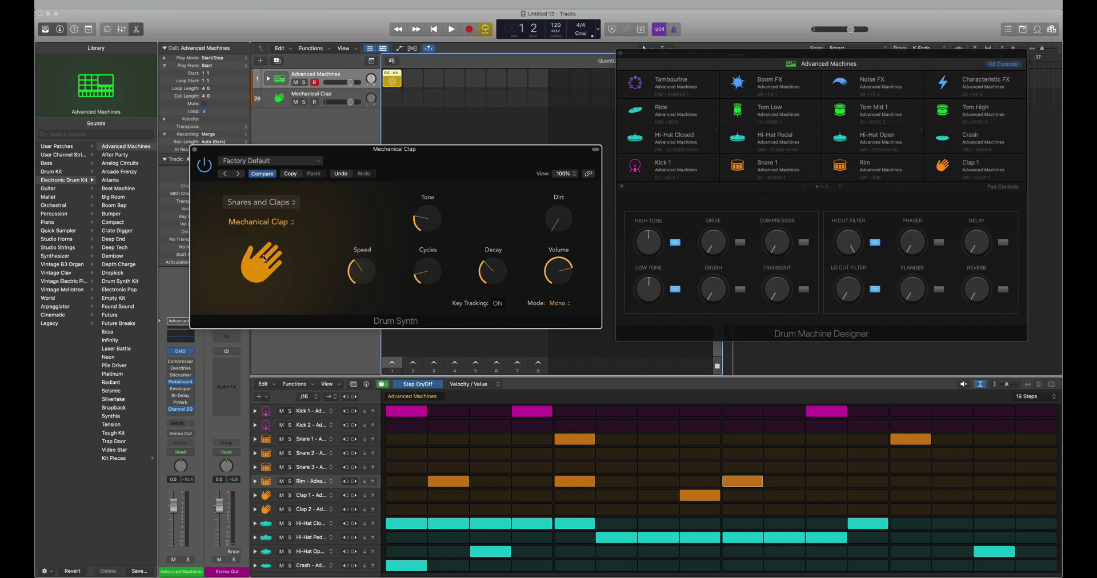
Step: Try the 80s Cowbell, then settle on Sharp Hi-Hat with its pitch raised
{"action": "left_click", "coordinate": [277, 202]}
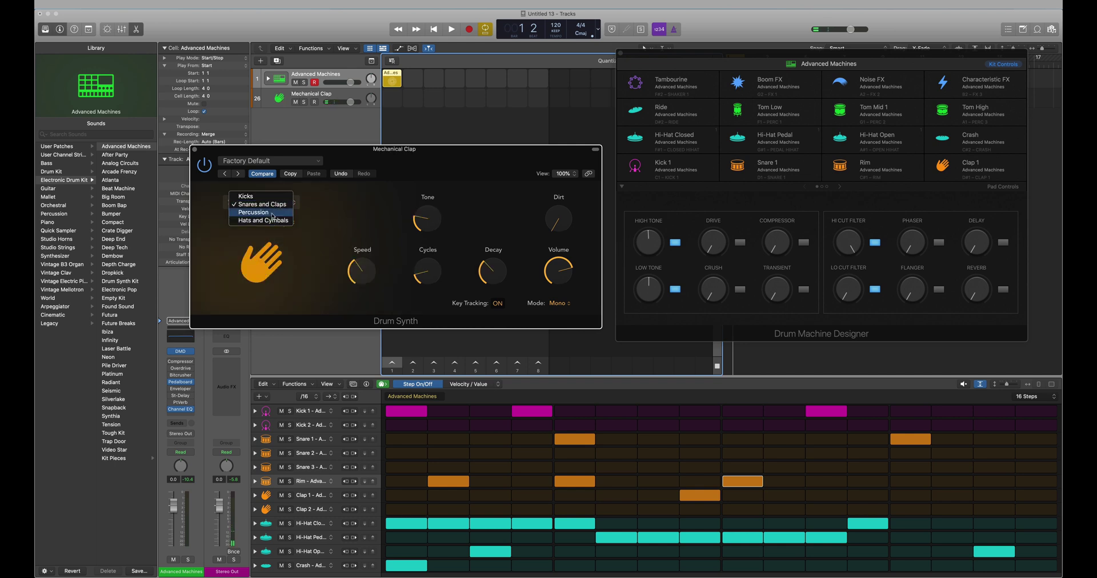
{"action": "left_click", "coordinate": [252, 215]}
{"action": "left_click", "coordinate": [259, 222]}
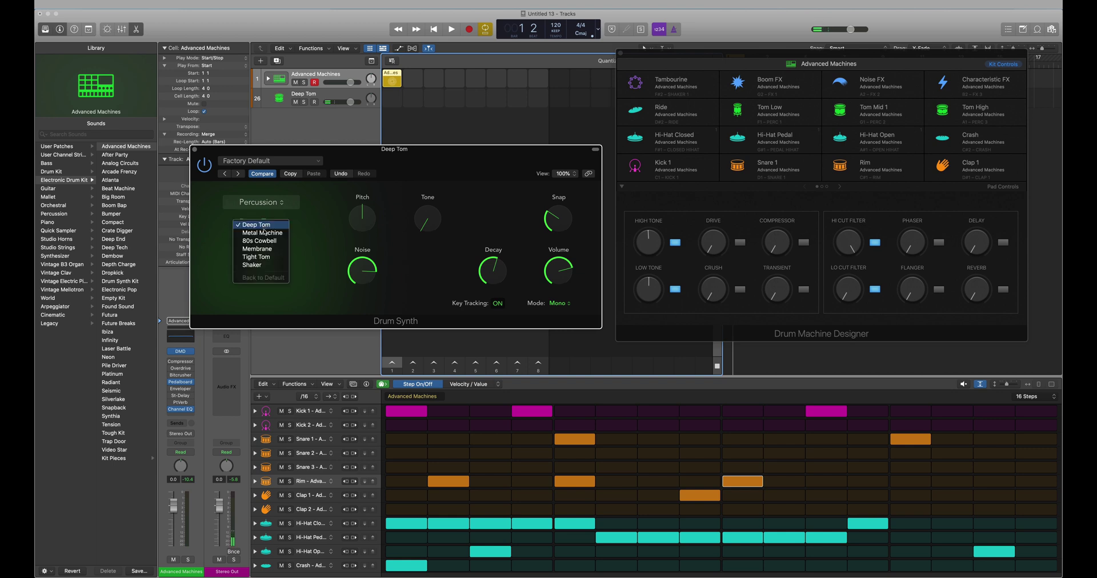
{"action": "left_click", "coordinate": [263, 241]}
{"action": "left_click", "coordinate": [281, 202]}
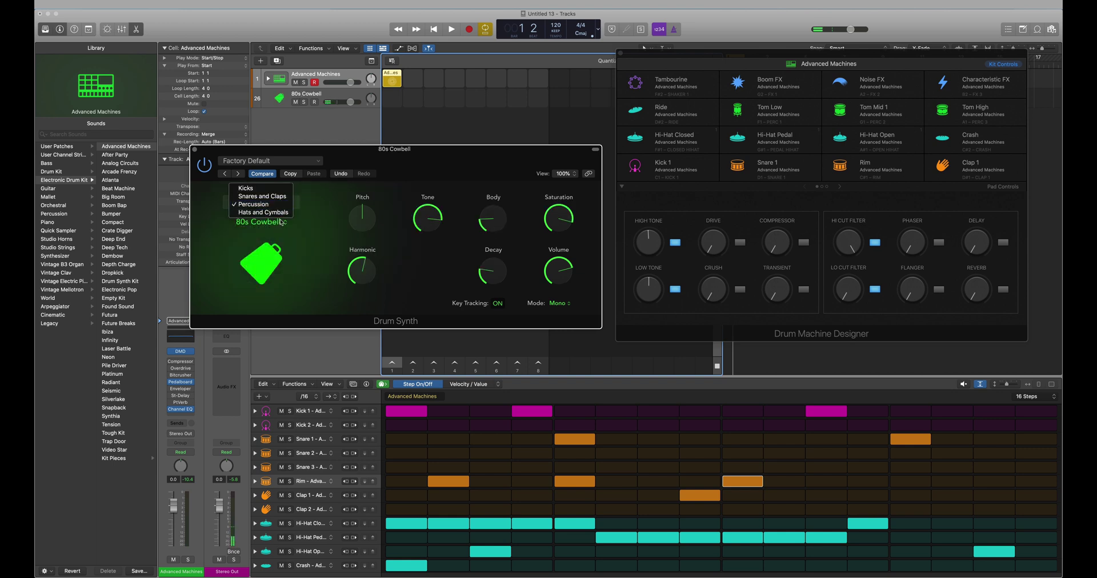
{"action": "left_click", "coordinate": [263, 212]}
{"action": "left_click", "coordinate": [261, 223]}
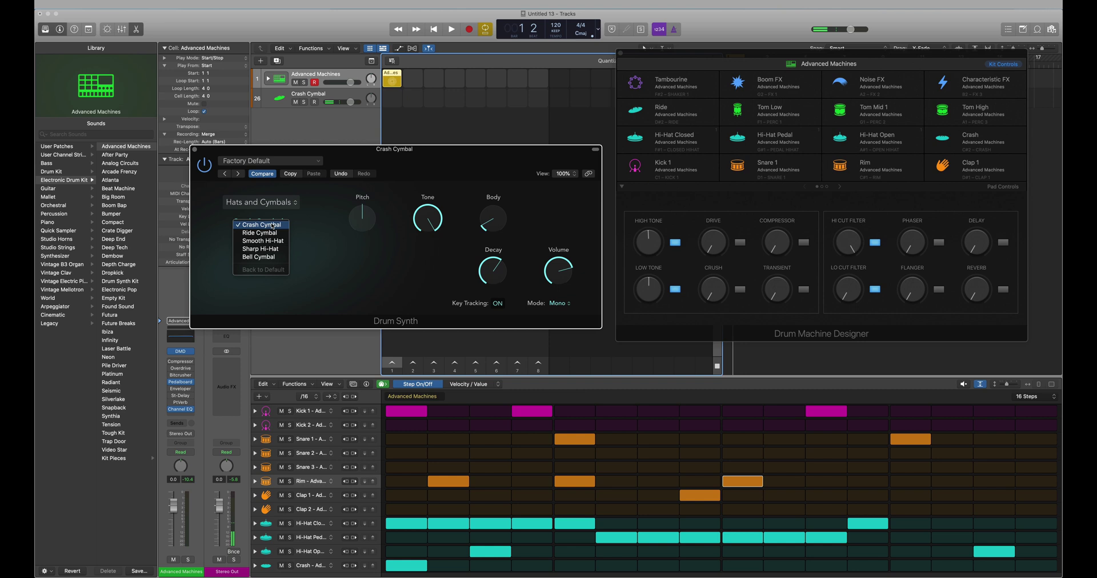
{"action": "left_click", "coordinate": [262, 249]}
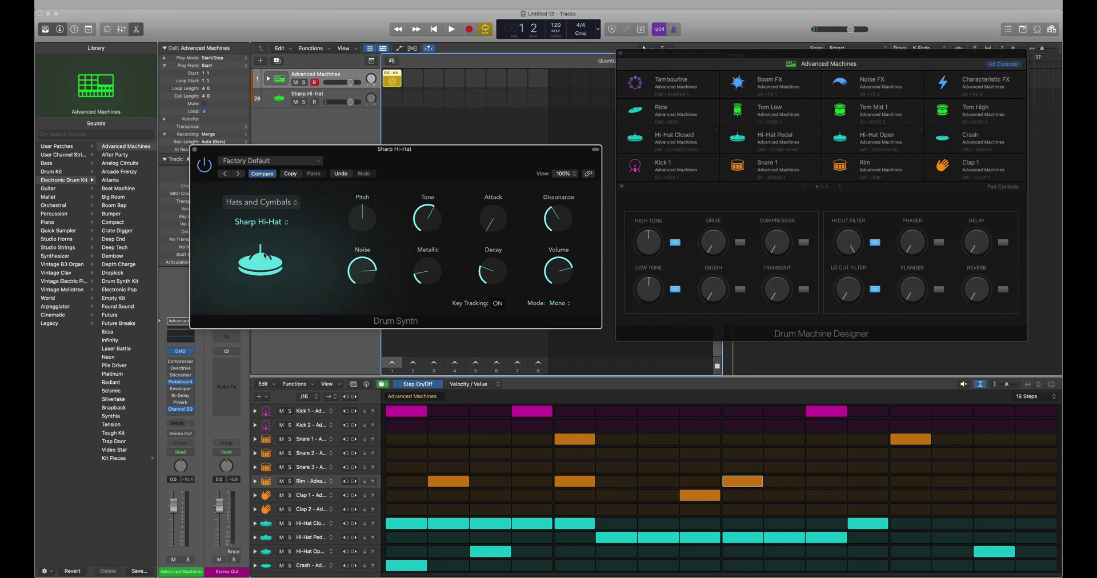
{"action": "left_click_drag", "start_coordinate": [362, 218], "coordinate": [370, 223]}
Step: Close Drum Synth and switch the Boom FX pad's sample to Classic mode
{"action": "left_click_drag", "start_coordinate": [718, 62], "coordinate": [676, 62]}
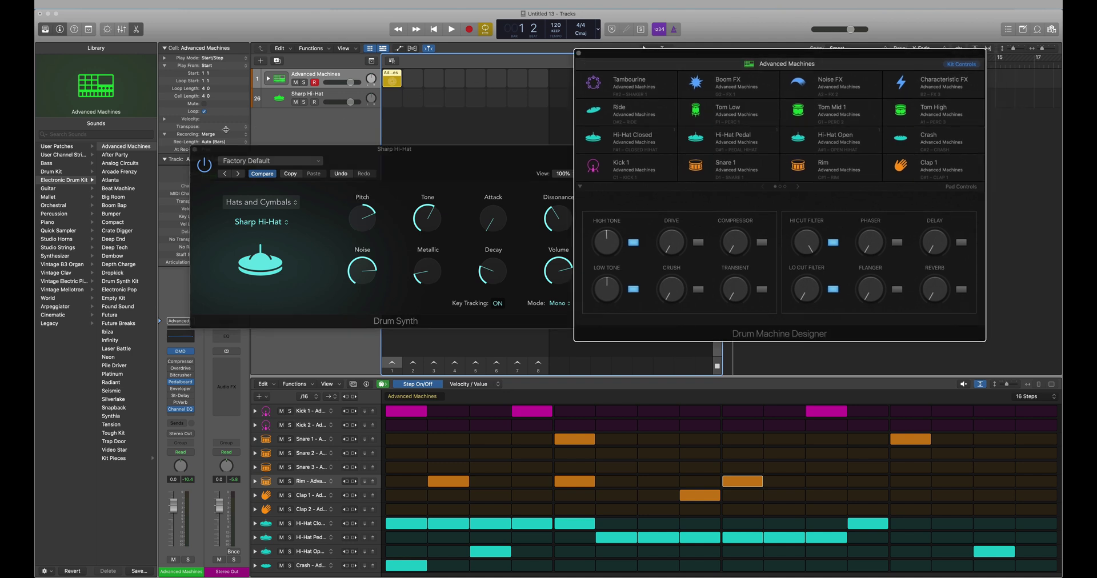
{"action": "left_click", "coordinate": [194, 149]}
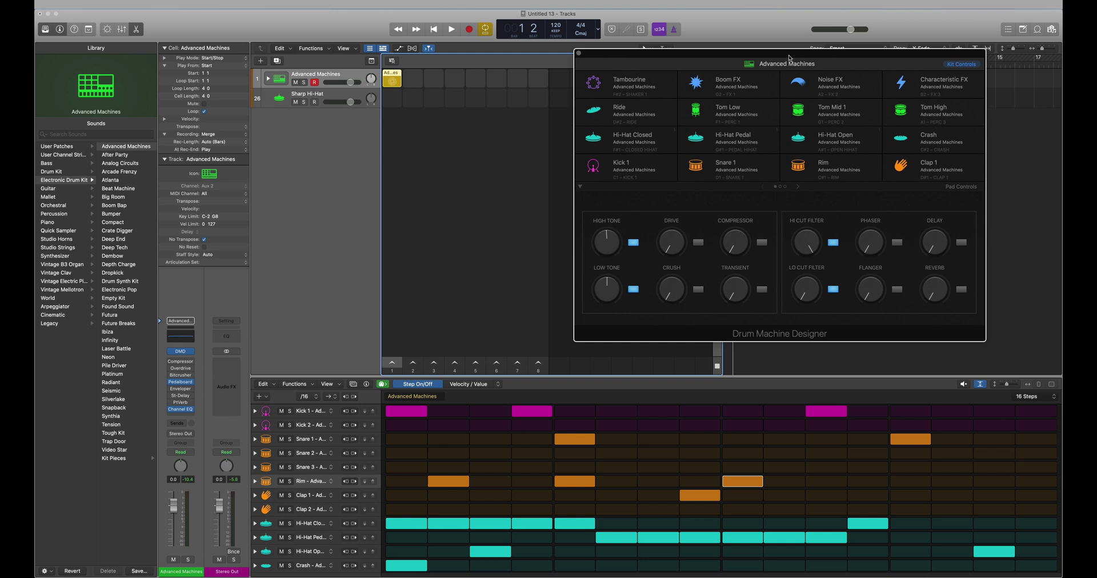
{"action": "left_click_drag", "start_coordinate": [790, 57], "coordinate": [686, 52]}
{"action": "left_click", "coordinate": [593, 79]}
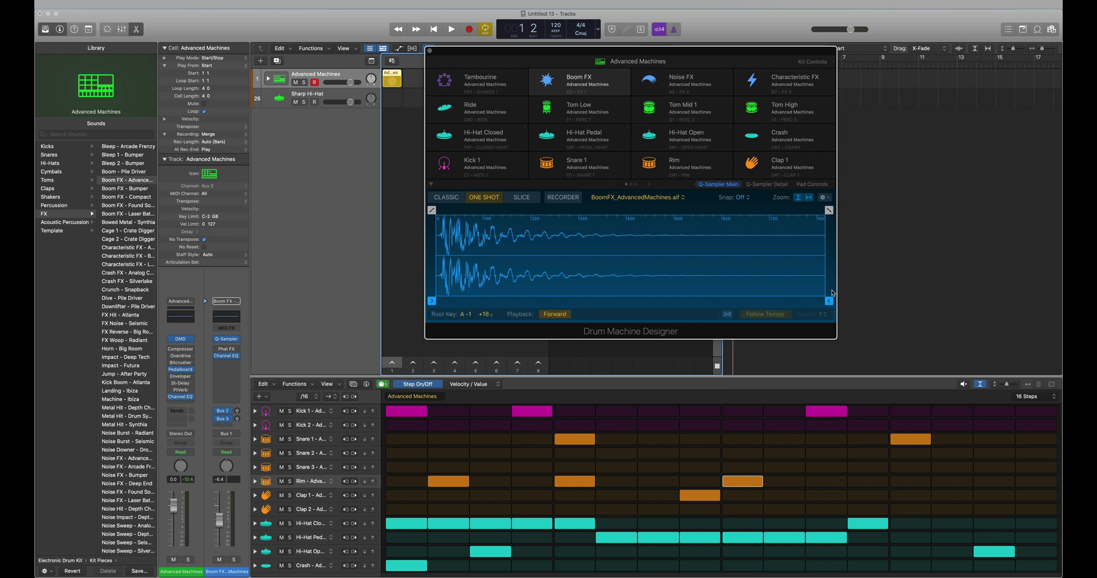
{"action": "left_click", "coordinate": [458, 199]}
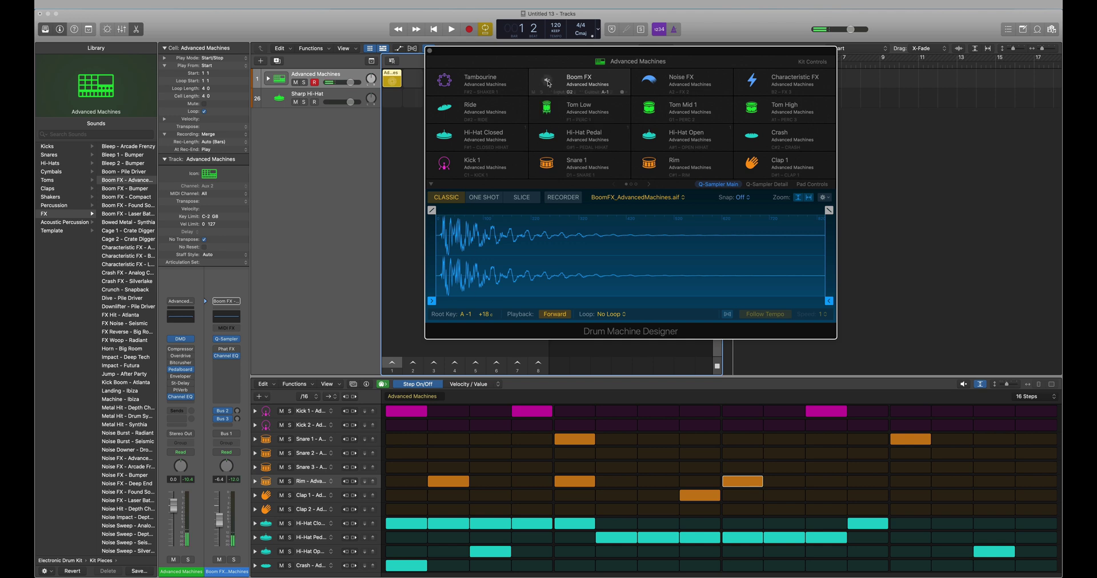
{"action": "left_click", "coordinate": [548, 83]}
Step: Audition the Hi-Hat Open, Tom High and Crash pads
{"action": "left_click", "coordinate": [650, 137]}
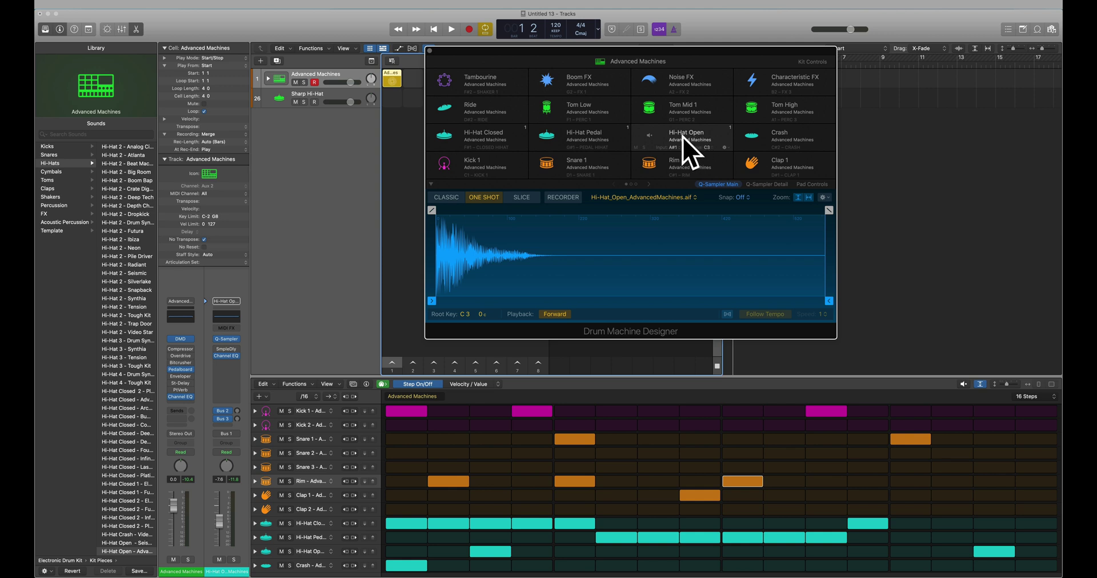
{"action": "left_click", "coordinate": [649, 136]}
{"action": "left_click", "coordinate": [753, 110]}
{"action": "left_click", "coordinate": [751, 136]}
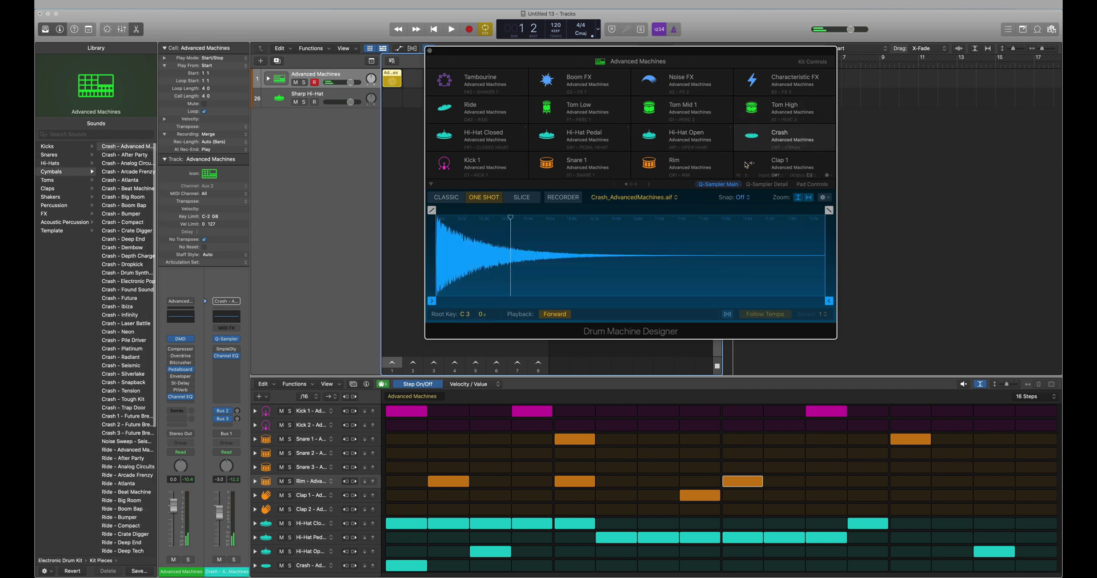
Step: Set the Clap 1 pad's sample to play in reverse and audition it
{"action": "left_click", "coordinate": [748, 165]}
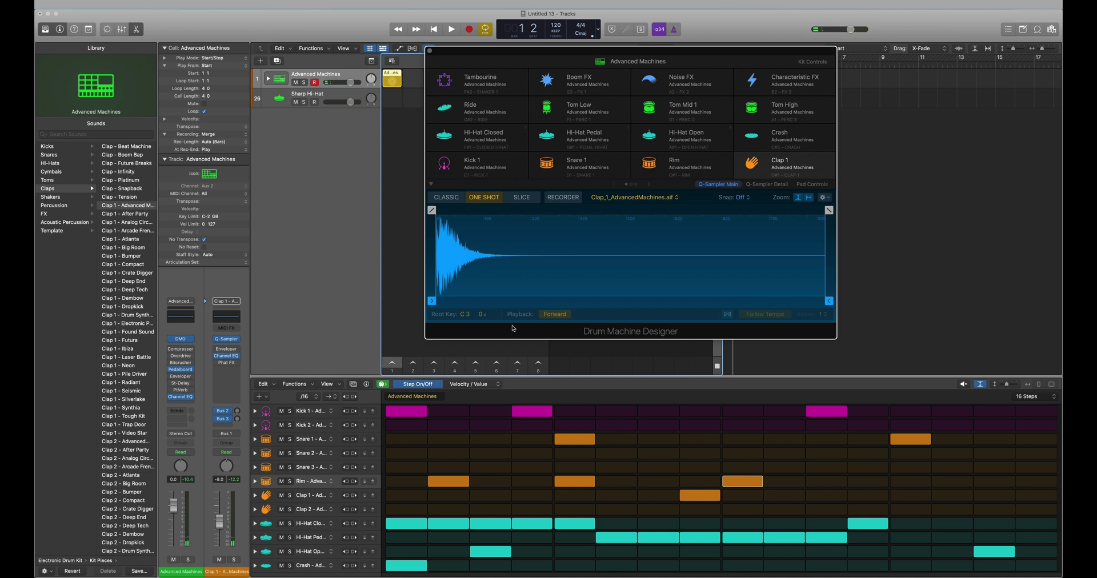
{"action": "left_click", "coordinate": [552, 315]}
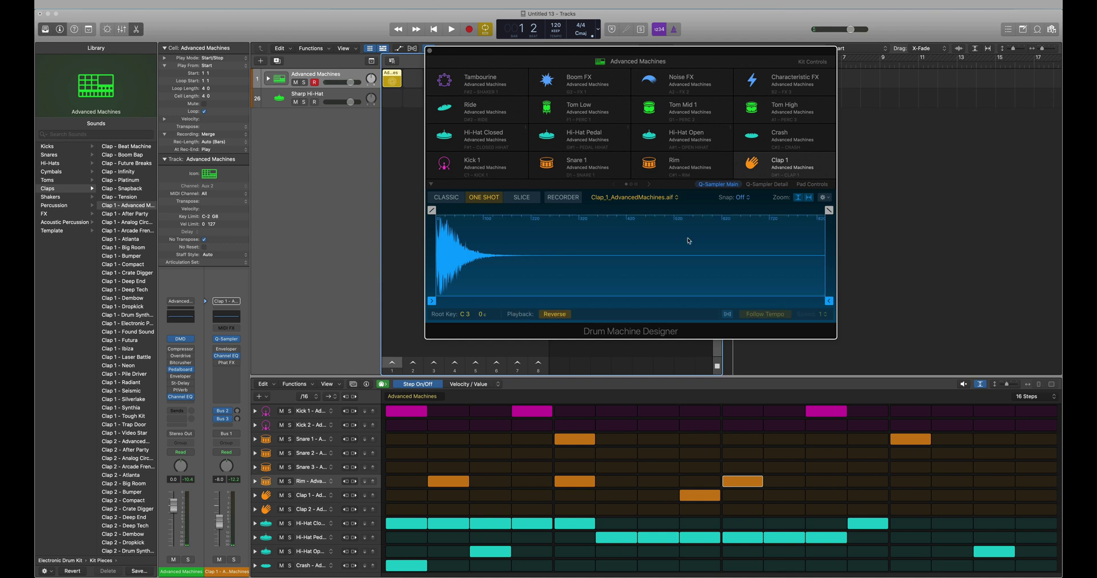
{"action": "left_click", "coordinate": [749, 160]}
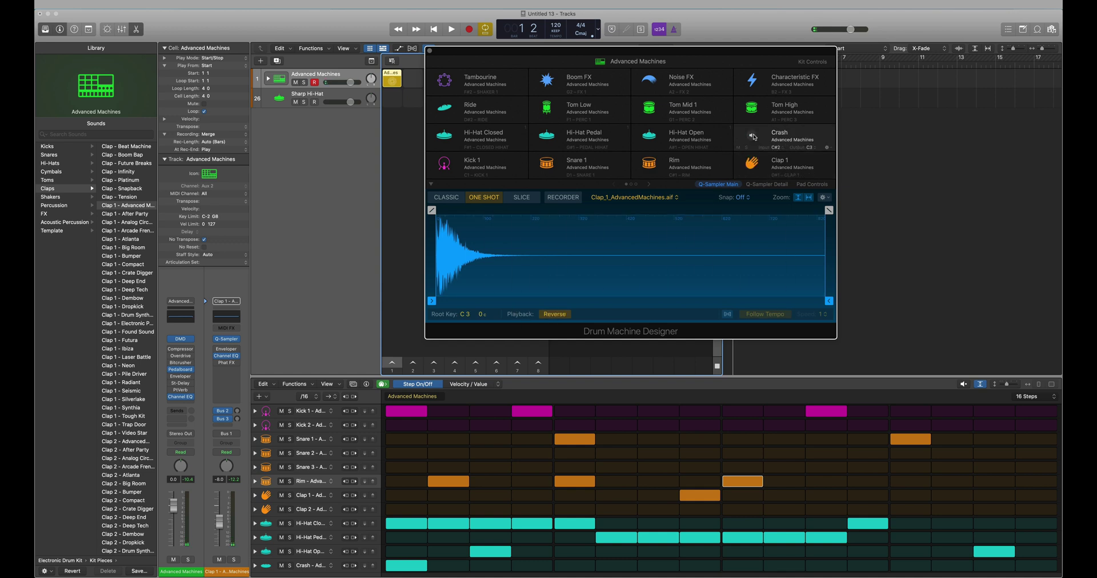
{"action": "left_click", "coordinate": [754, 137]}
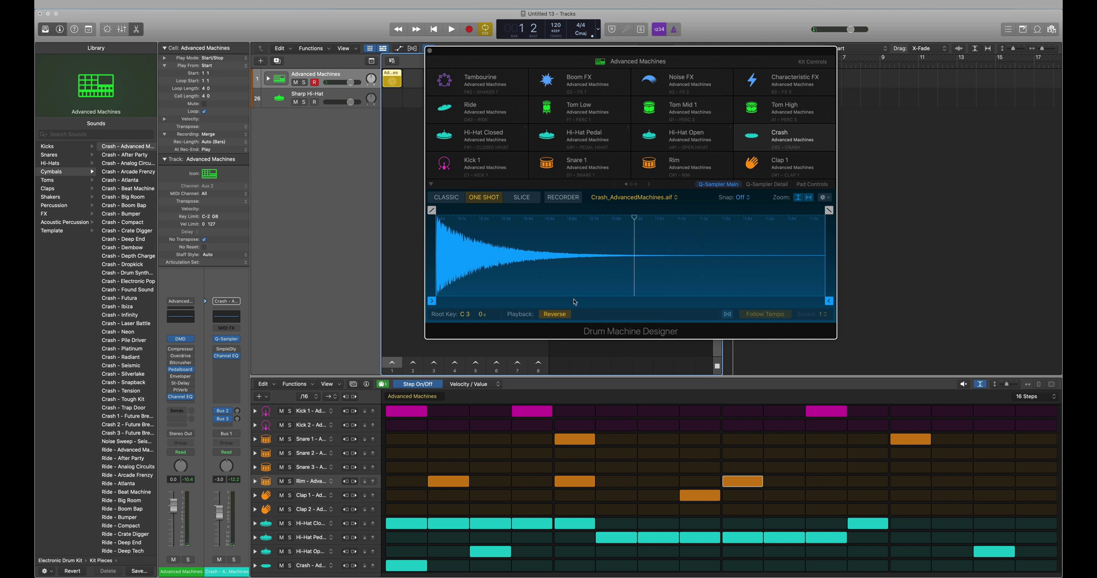
{"action": "left_click", "coordinate": [424, 391]}
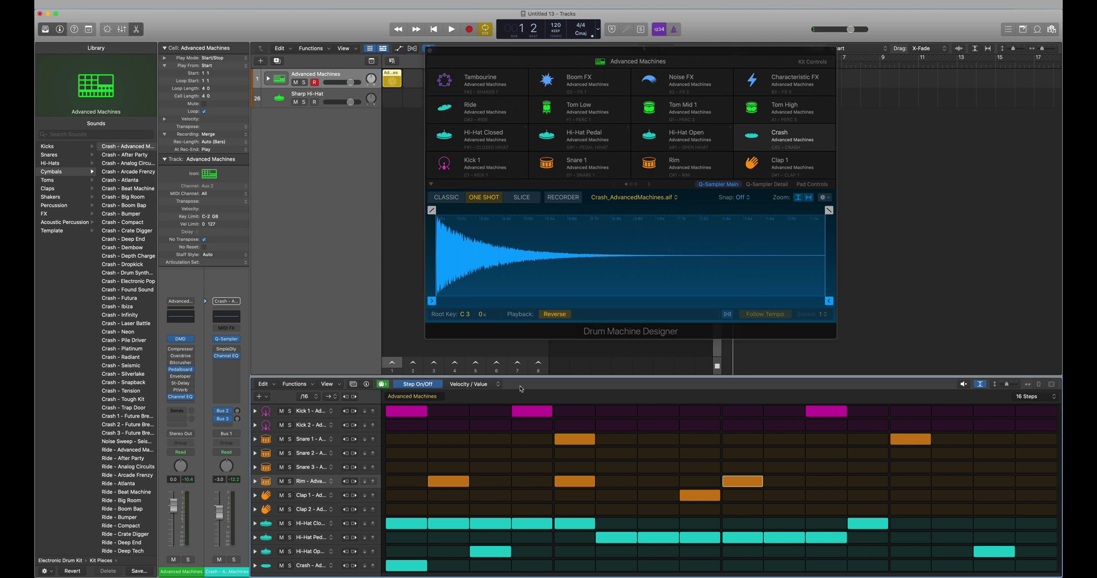
Step: Close Drum Machine Designer and start the Advanced Machines pattern cell playing
{"action": "left_click", "coordinate": [430, 52]}
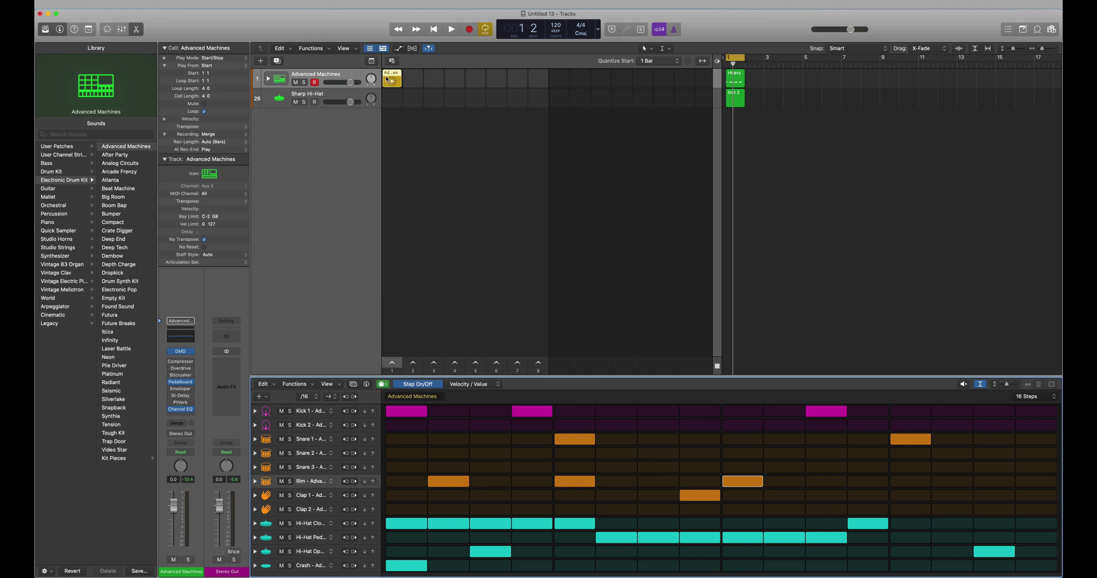
{"action": "left_click", "coordinate": [180, 351]}
{"action": "key", "text": "super+w"}
{"action": "left_click", "coordinate": [392, 81]}
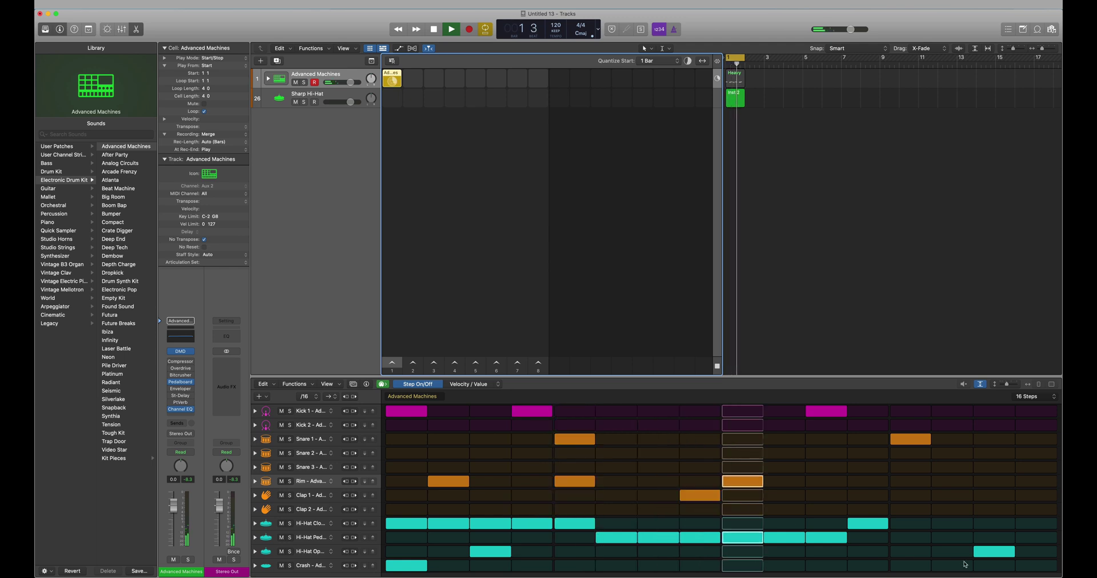
Step: Move the crash hit from step 1 to step 13 and add Kick 1 hits on steps 7 and 15
{"action": "left_click", "coordinate": [406, 566]}
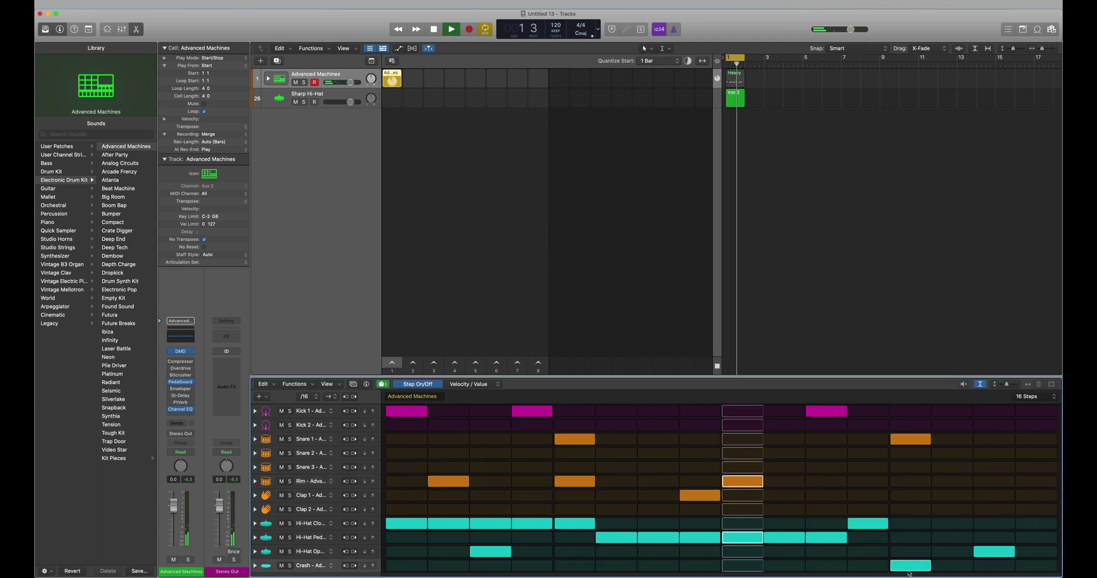
{"action": "left_click", "coordinate": [910, 565]}
{"action": "left_click", "coordinate": [660, 412]}
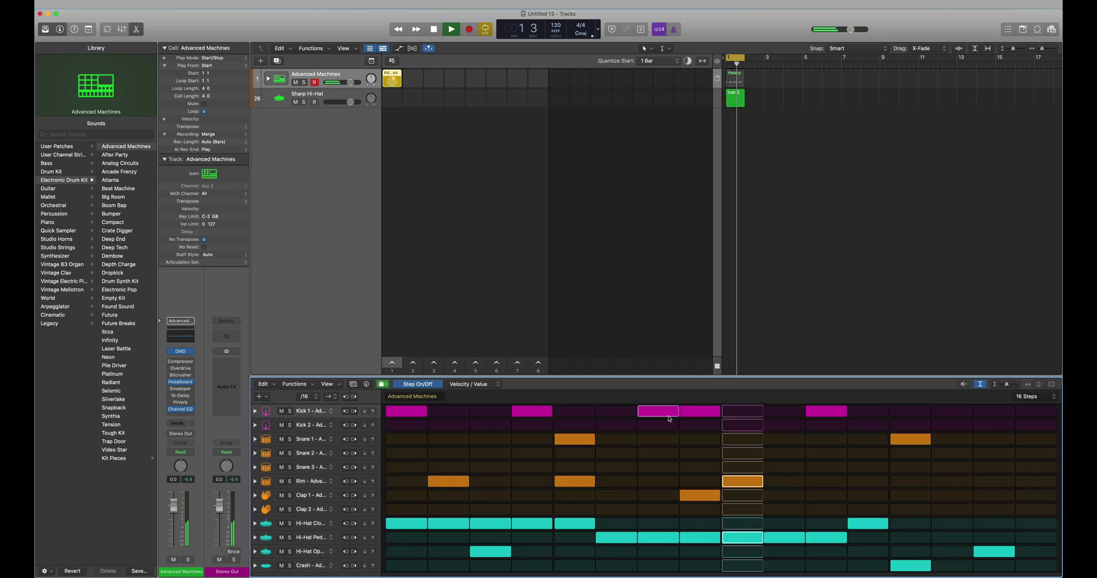
{"action": "left_click", "coordinate": [993, 412]}
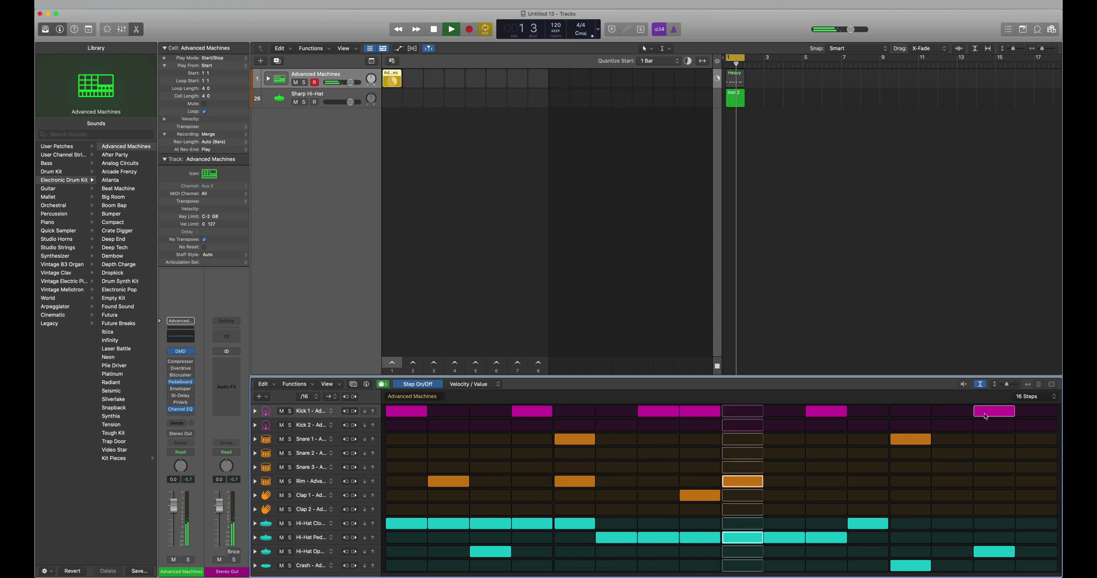
{"action": "left_click", "coordinate": [843, 333]}
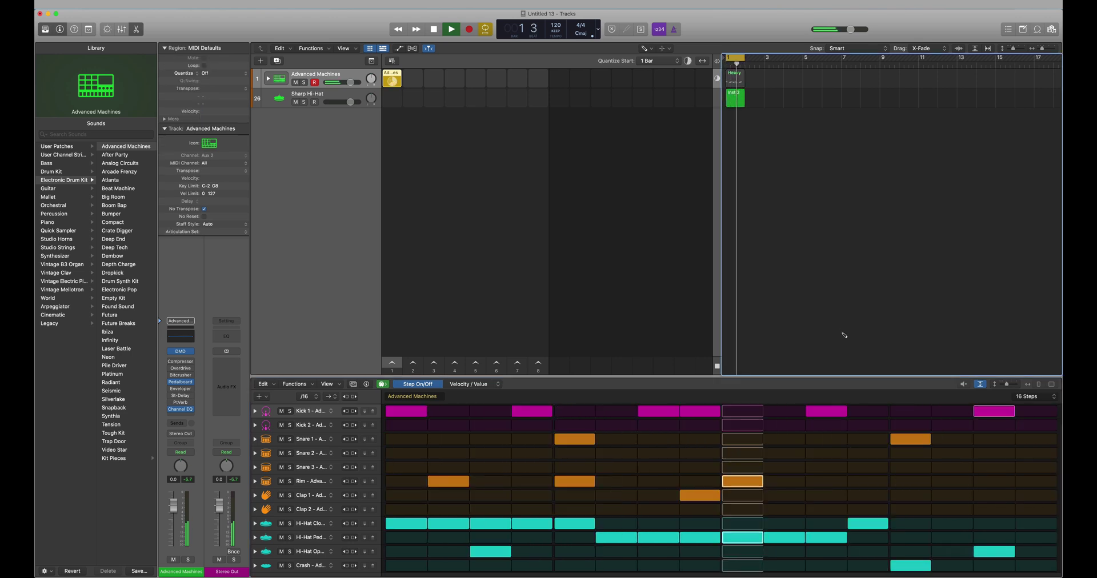
Step: Stop playback of the Advanced Machines pattern
{"action": "key", "text": "space"}
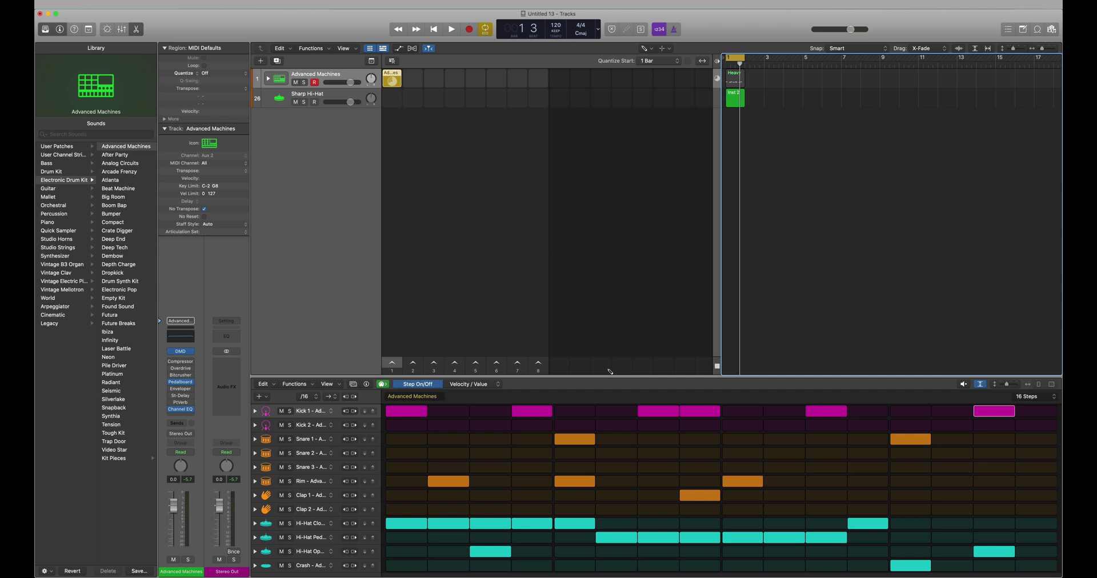
Step: Select the empty Inst 2 track and drag the 13 UD MRH Kit samples in from Finder as a Drum Machine Designer kit
{"action": "left_click", "coordinate": [569, 99]}
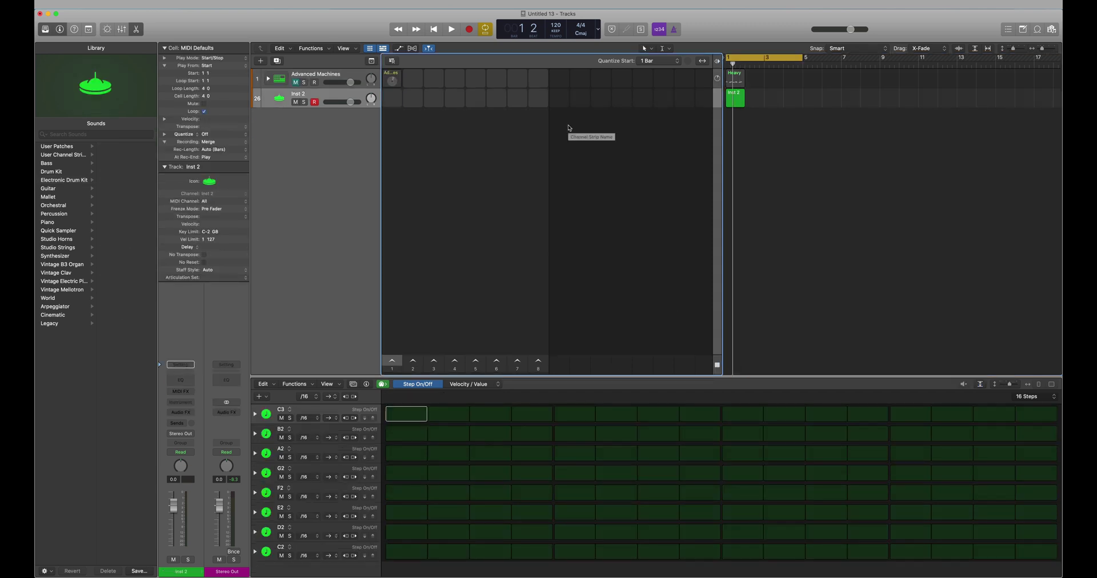
{"action": "mouse_move", "coordinate": [200, 566]}
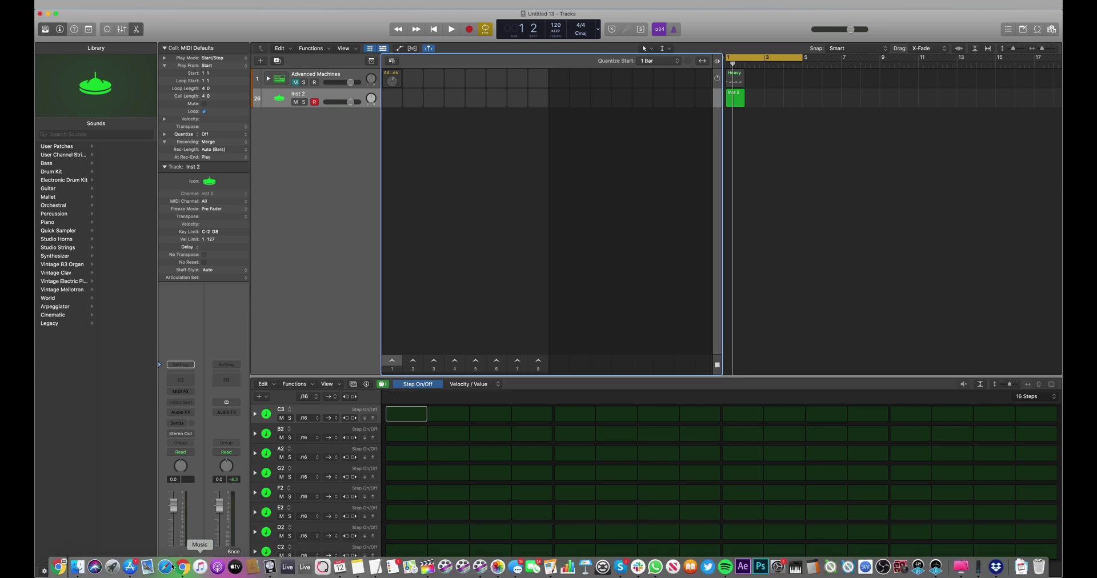
{"action": "left_click", "coordinate": [78, 566]}
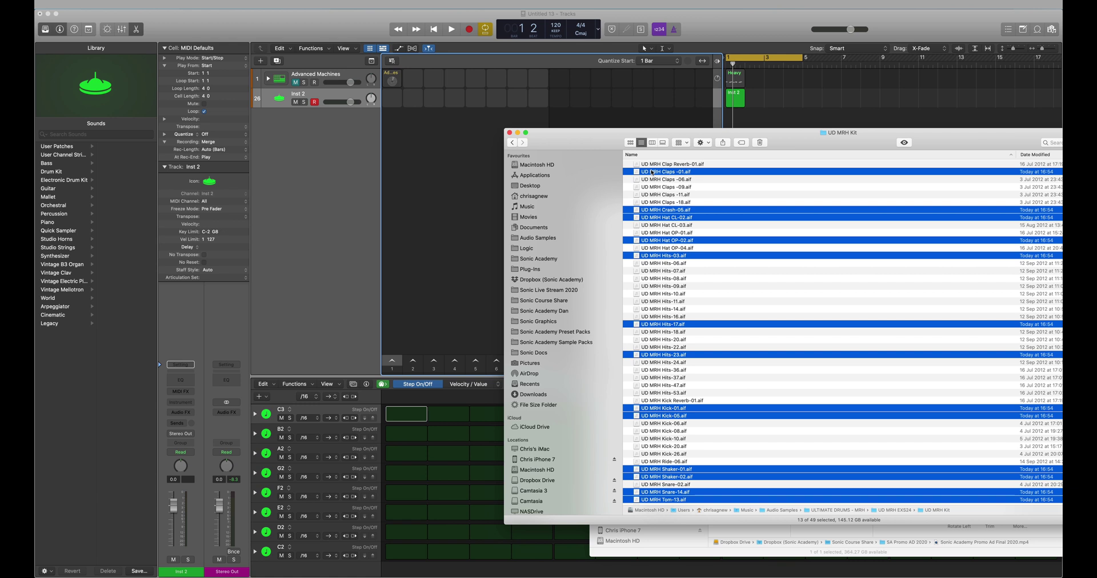
{"action": "left_click_drag", "start_coordinate": [652, 173], "coordinate": [306, 150]}
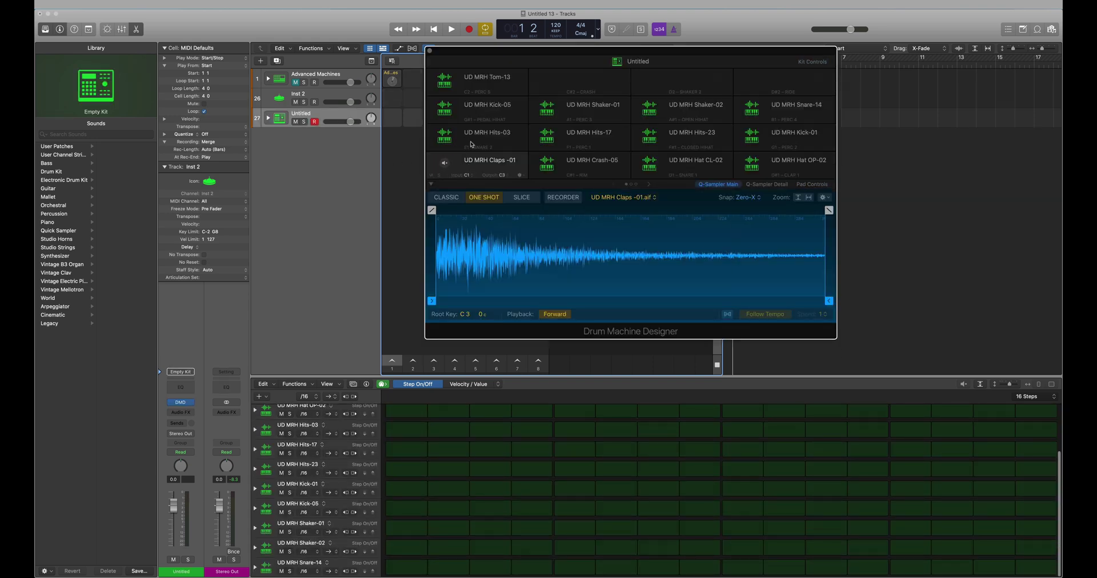
Step: Audition the Kick-05, Kick-01, Snare-14 and Shaker-02 pads and lower the Untitled fader to -3.4 dB
{"action": "left_click", "coordinate": [443, 111]}
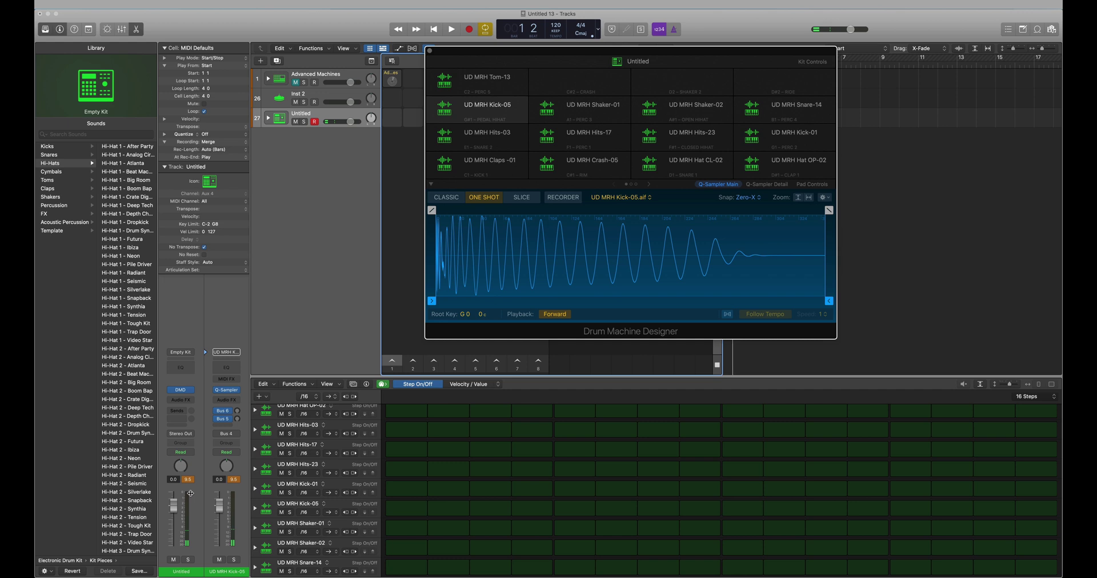
{"action": "scroll", "coordinate": [189, 485], "scroll_direction": "down", "scroll_amount": 3}
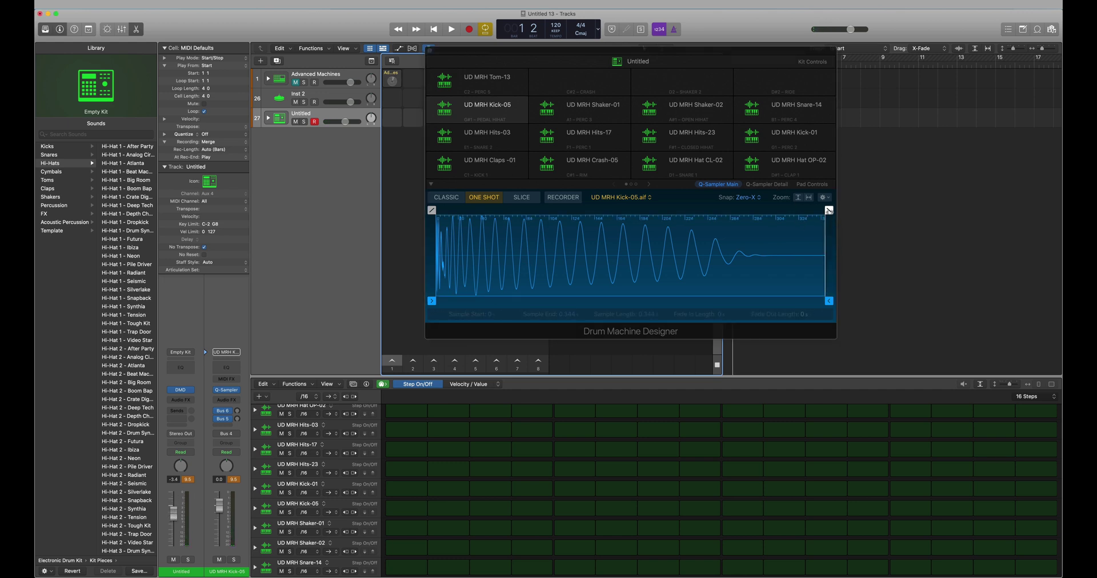
{"action": "left_click", "coordinate": [752, 135]}
{"action": "left_click", "coordinate": [752, 139]}
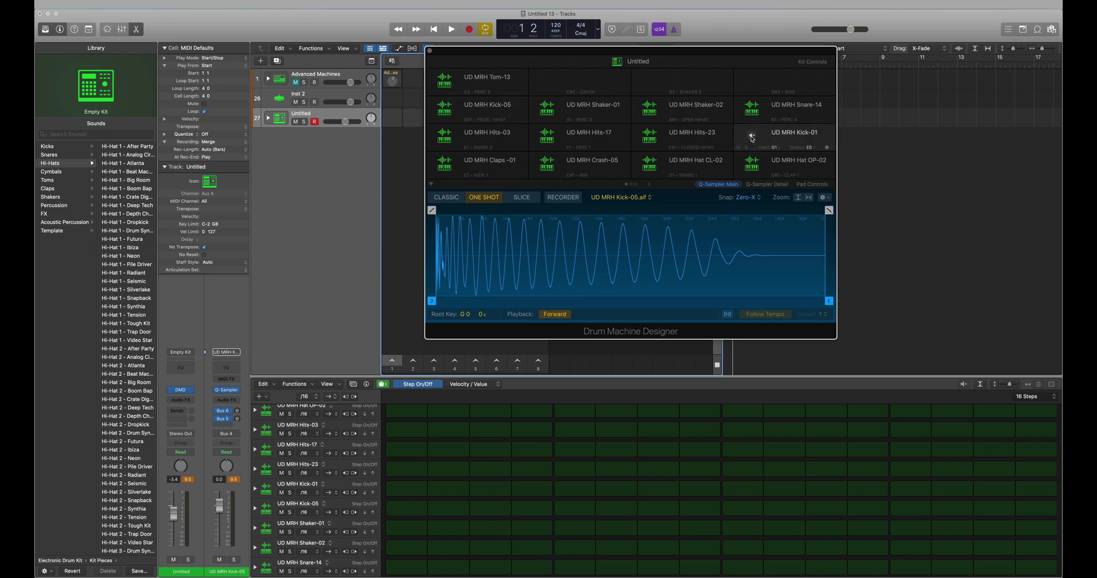
{"action": "left_click", "coordinate": [753, 114]}
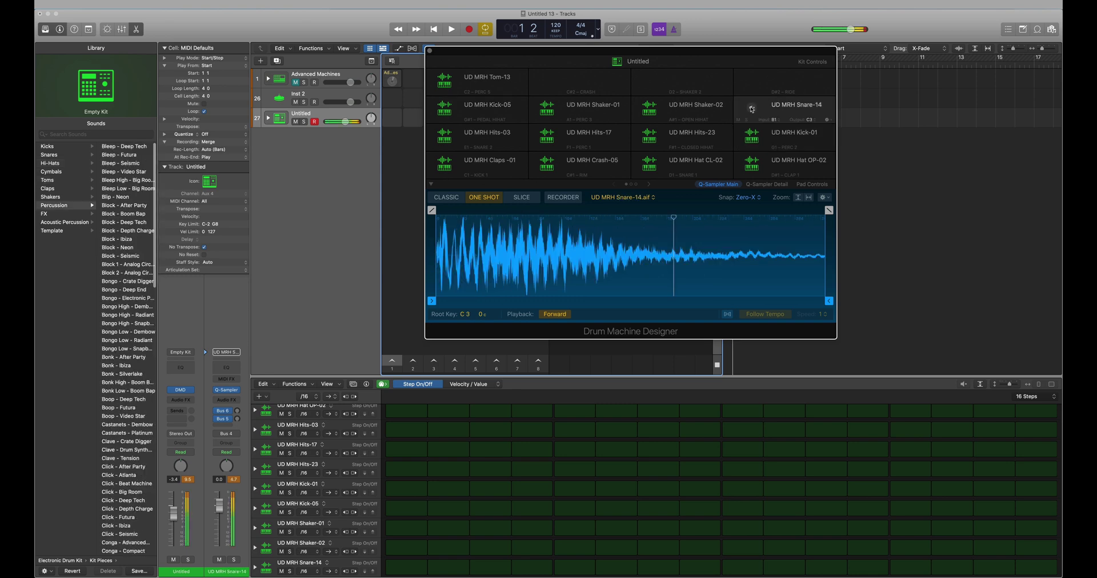
{"action": "left_click", "coordinate": [653, 109]}
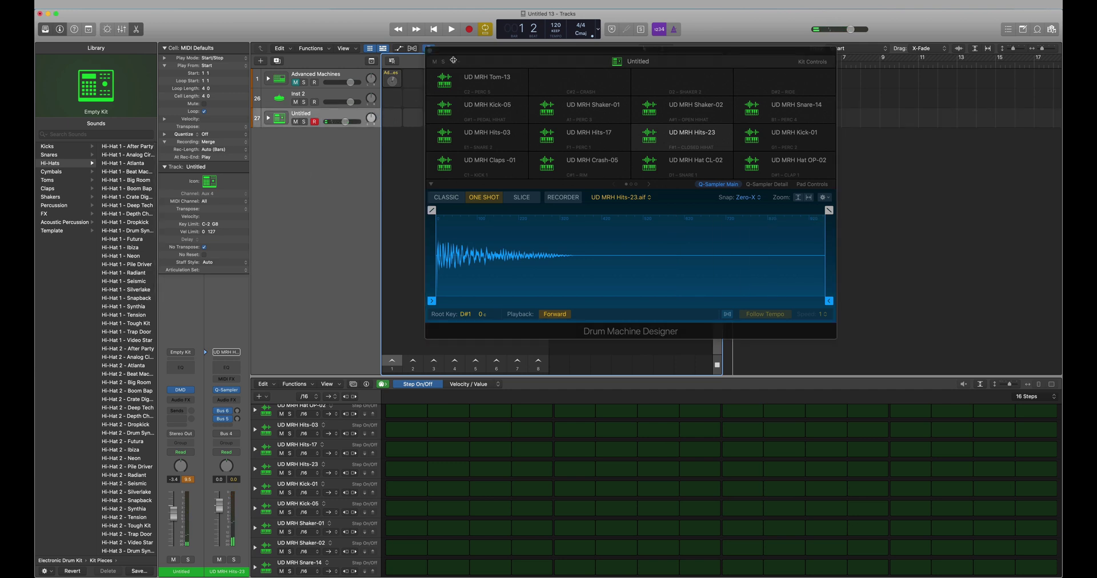
{"action": "left_click_drag", "start_coordinate": [449, 54], "coordinate": [537, 61]}
Step: Create a new empty pattern cell in the Untitled track's empty Live Loops slot
{"action": "left_click", "coordinate": [391, 123]}
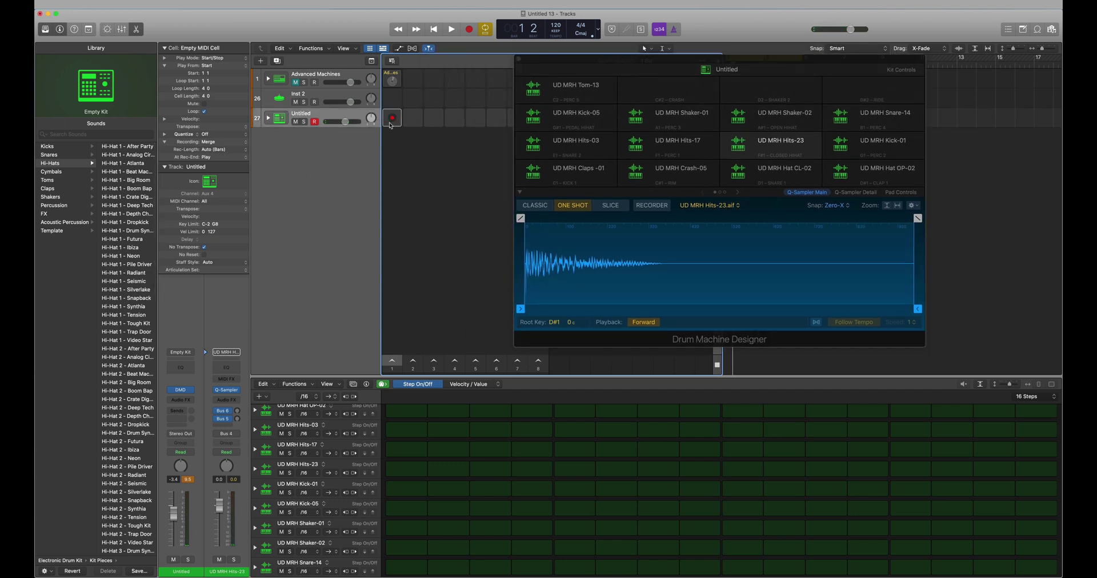
{"action": "right_click", "coordinate": [391, 125]}
{"action": "left_click", "coordinate": [420, 132]}
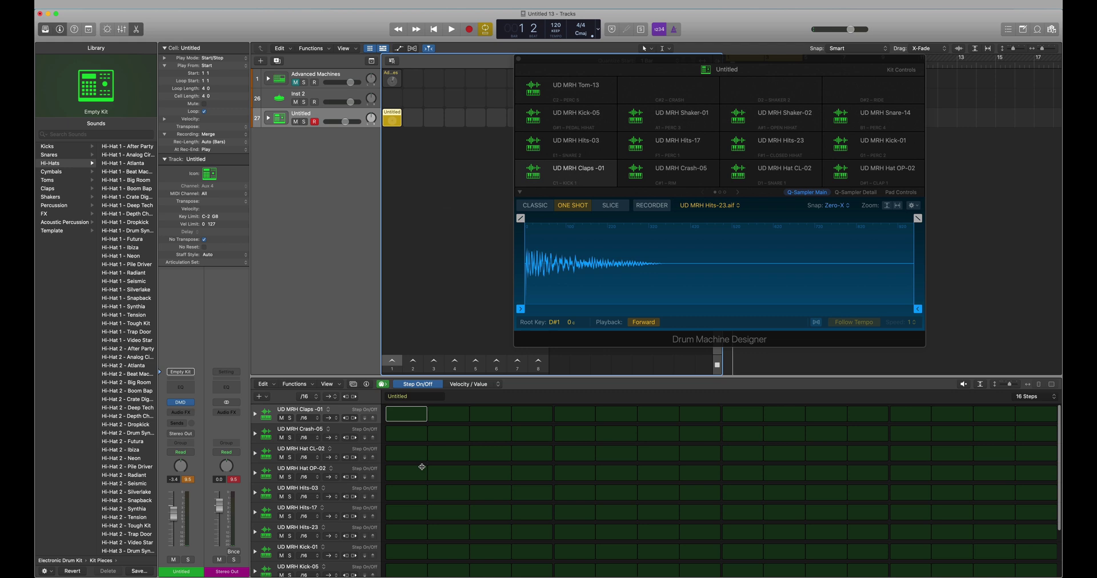
Step: Put Kick-05 on steps 1, 5, 9 and 13, then start the pattern playing
{"action": "scroll", "coordinate": [425, 468], "scroll_direction": "down", "scroll_amount": 1}
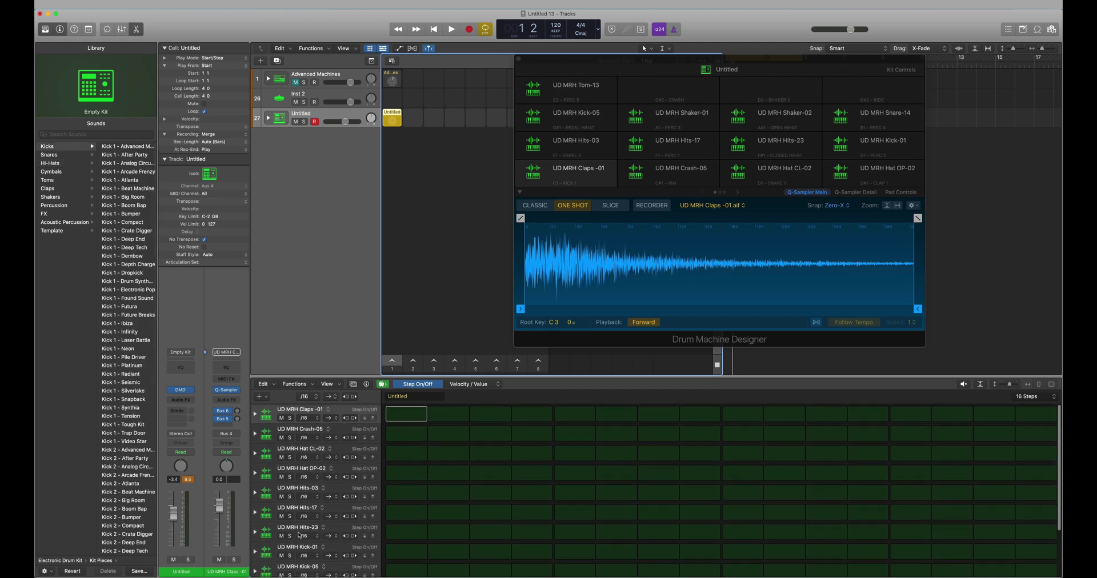
{"action": "scroll", "coordinate": [298, 496], "scroll_direction": "down", "scroll_amount": 3}
{"action": "left_click", "coordinate": [406, 534]}
{"action": "left_click", "coordinate": [575, 534]}
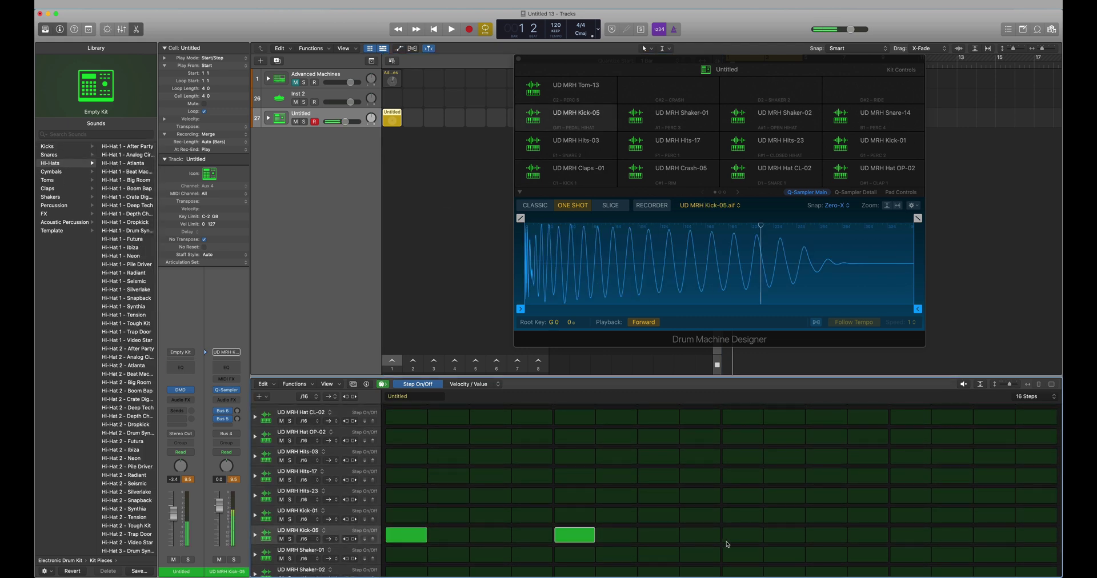
{"action": "left_click", "coordinate": [743, 534]}
{"action": "left_click", "coordinate": [911, 534]}
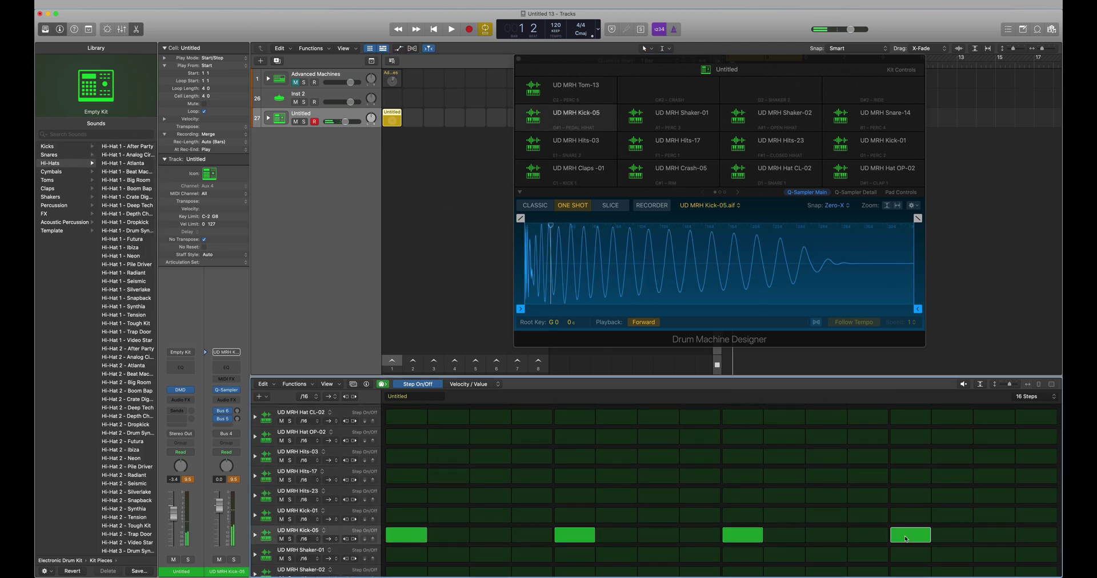
{"action": "left_click", "coordinate": [397, 112]}
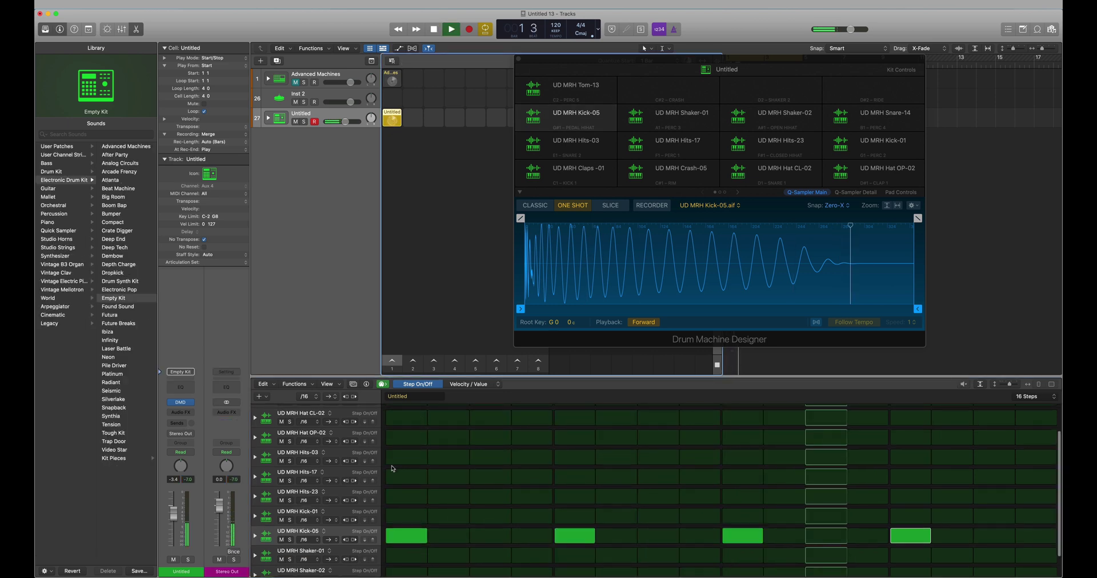
Step: Add hits: Hits-17 on steps 2, 6 and 7, and Hits-03 on step 11
{"action": "left_click", "coordinate": [449, 496]}
{"action": "left_click", "coordinate": [457, 494]}
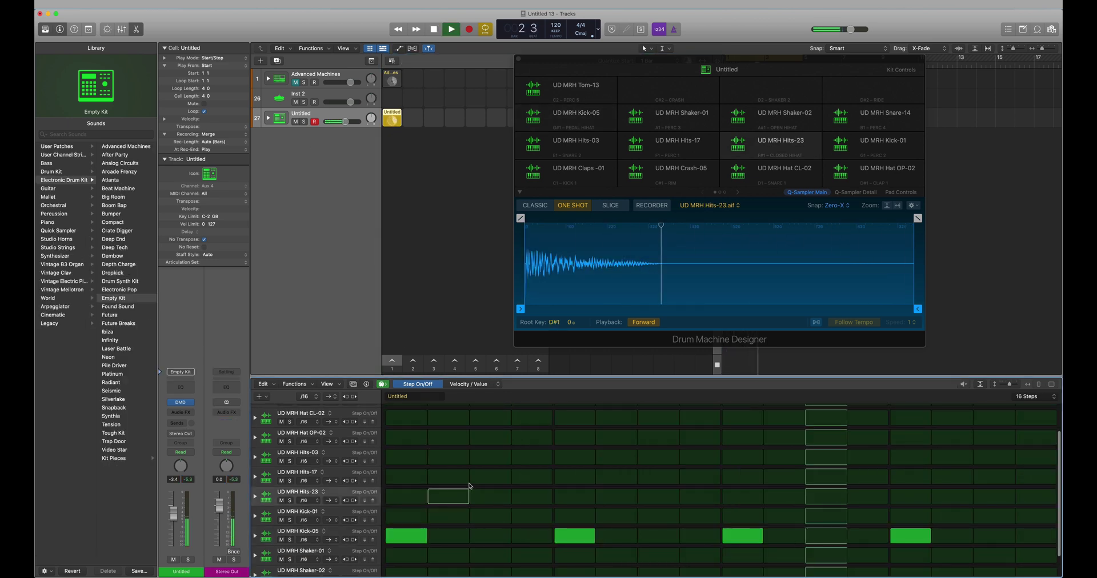
{"action": "left_click", "coordinate": [448, 478]}
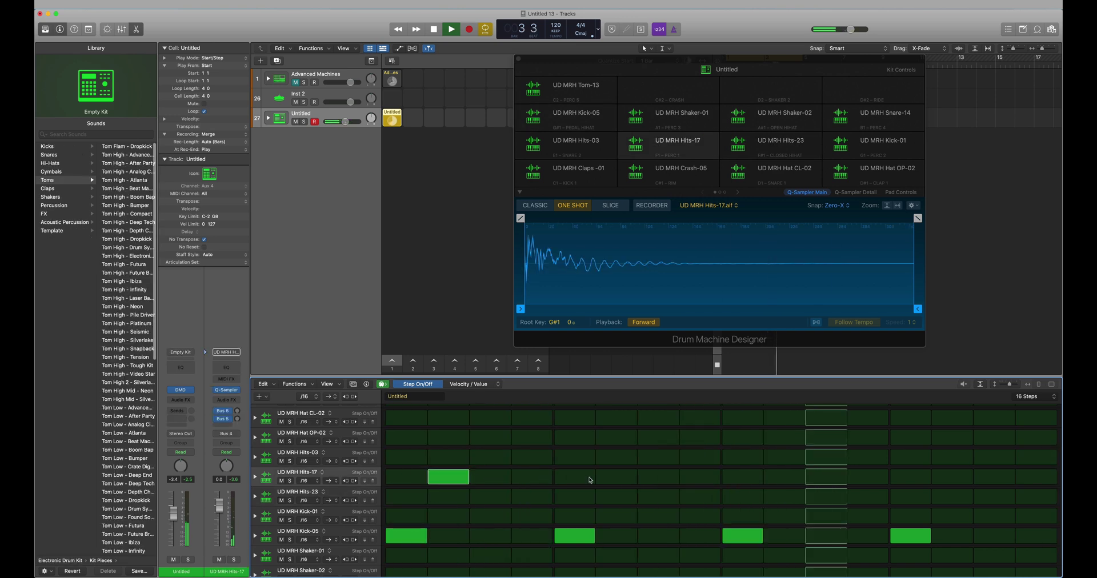
{"action": "left_click", "coordinate": [617, 477]}
{"action": "left_click", "coordinate": [658, 477]}
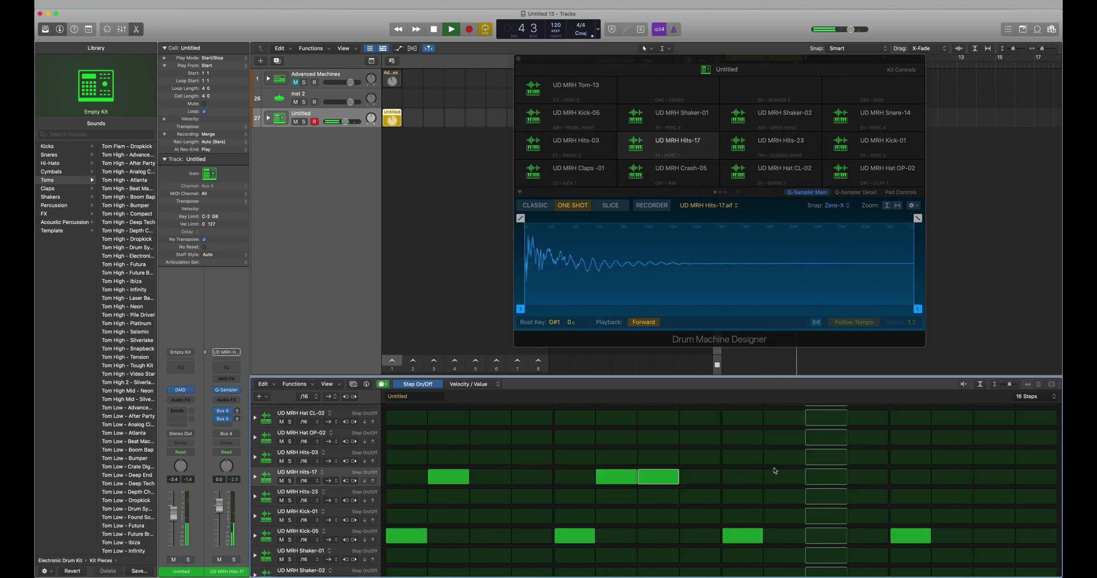
{"action": "left_click", "coordinate": [817, 458]}
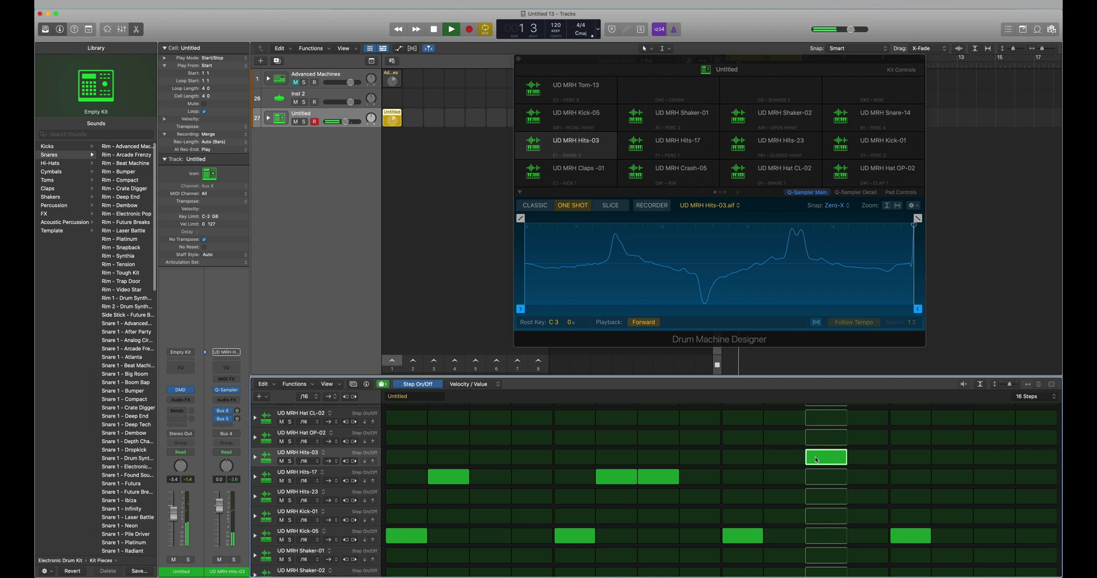
Step: Program the Hat OP-02 row on steps 3, 7, 11 and 15
{"action": "left_click", "coordinate": [957, 438]}
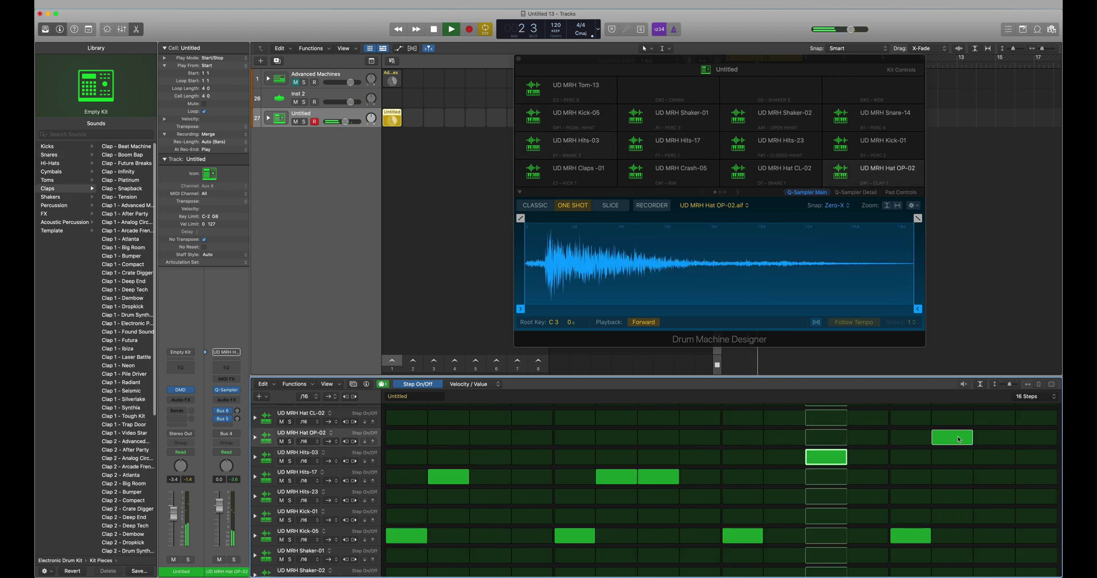
{"action": "left_click", "coordinate": [994, 438]}
{"action": "left_click", "coordinate": [952, 437]}
{"action": "left_click", "coordinate": [838, 436]}
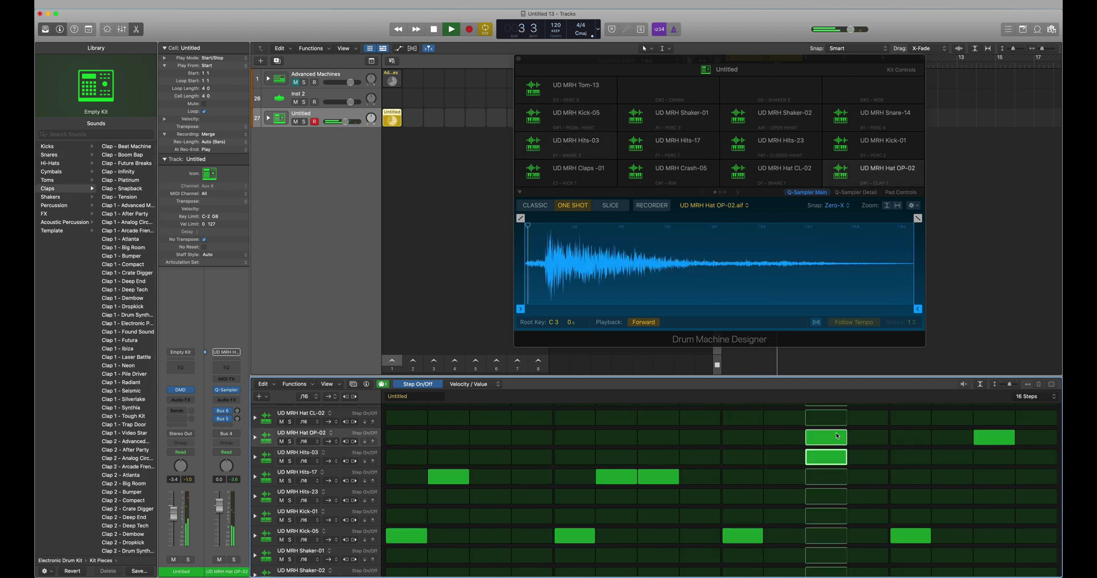
{"action": "left_click", "coordinate": [659, 437]}
{"action": "left_click", "coordinate": [491, 437]}
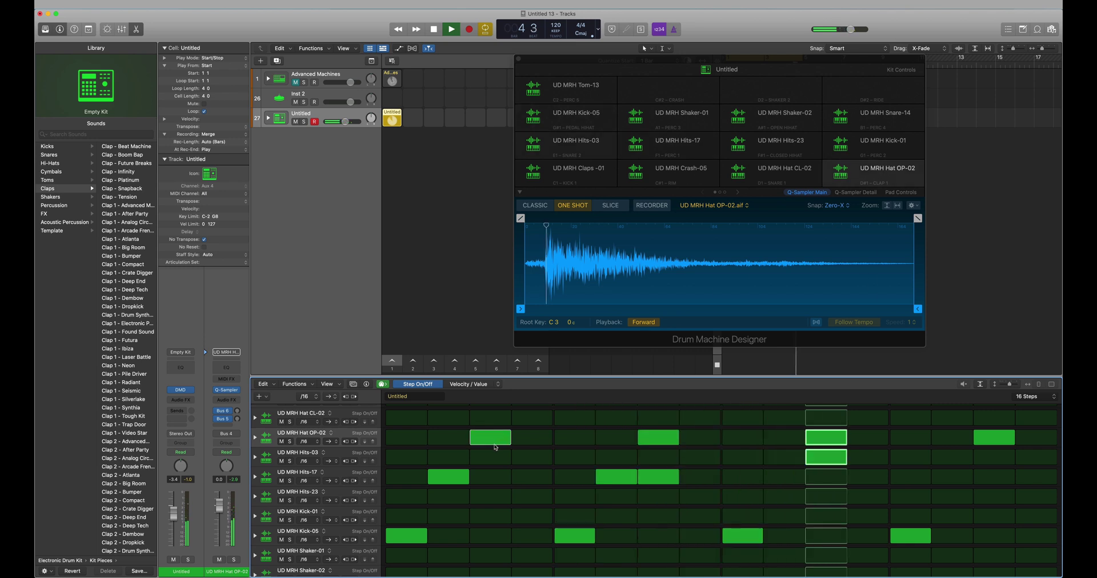
Step: Add Claps-01 on steps 5 and 13, then stop playback
{"action": "scroll", "coordinate": [531, 434], "scroll_direction": "up", "scroll_amount": 2}
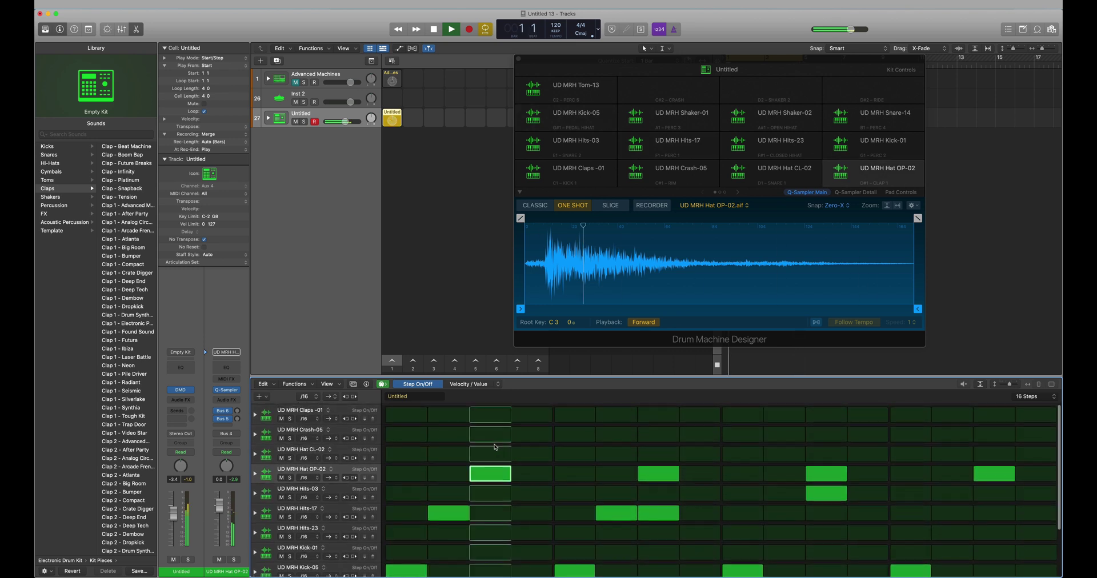
{"action": "left_click", "coordinate": [563, 415]}
{"action": "left_click", "coordinate": [906, 415]}
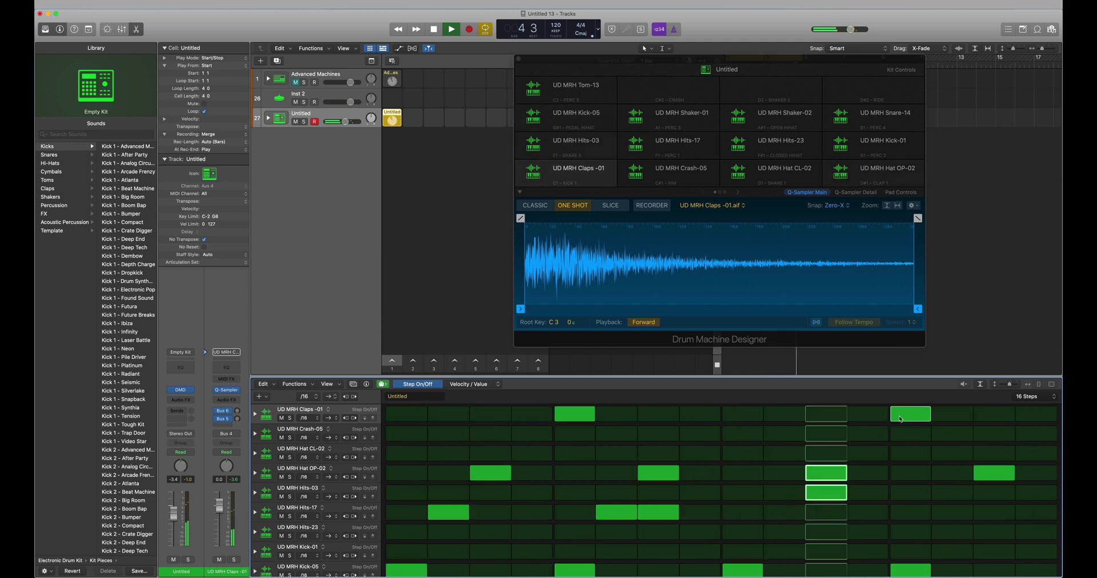
{"action": "key", "text": "space"}
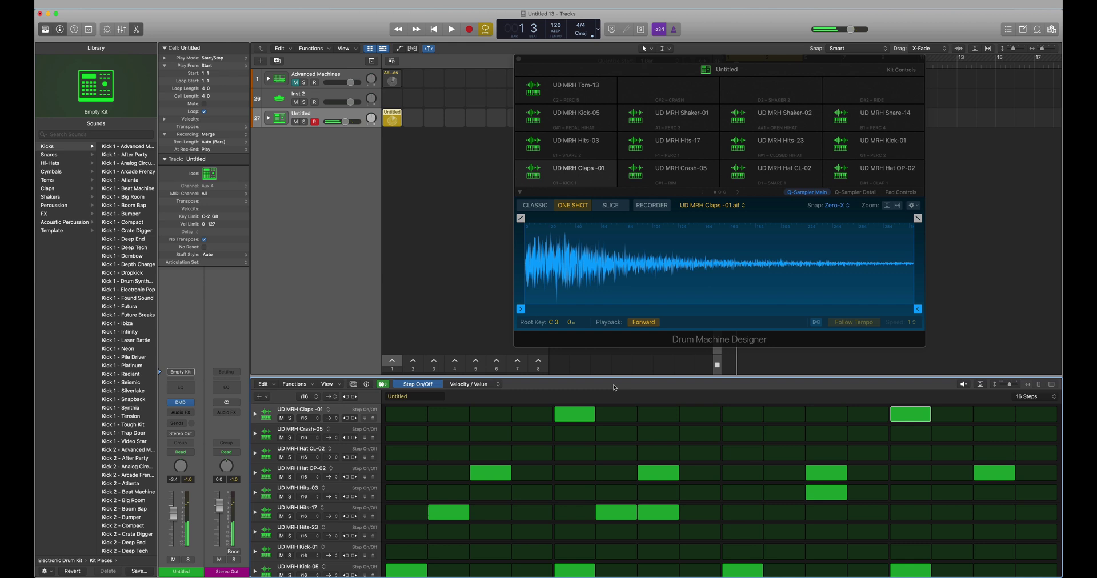
{"action": "key", "text": "Left"}
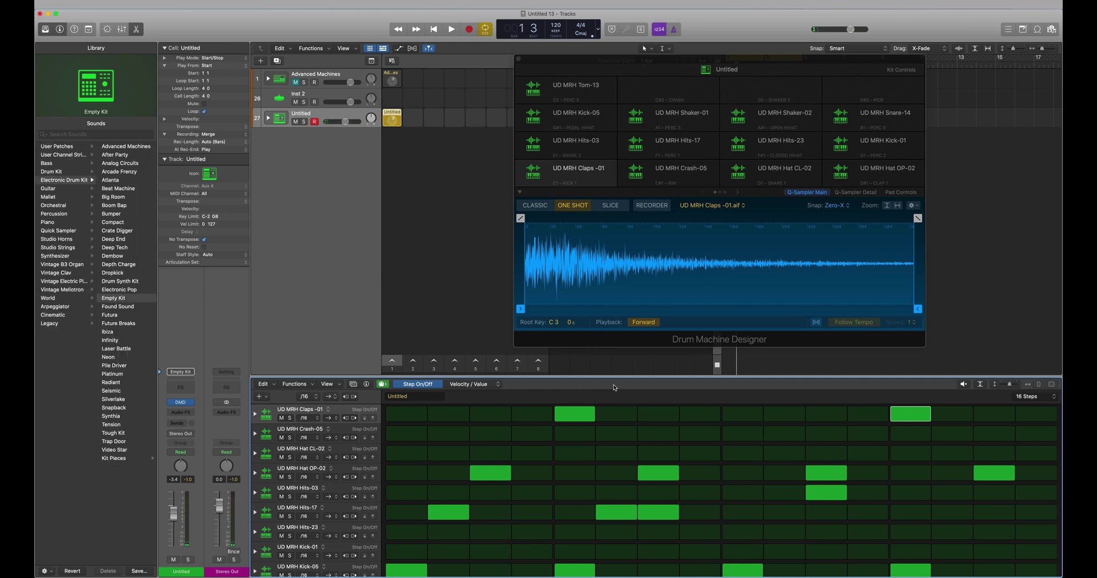